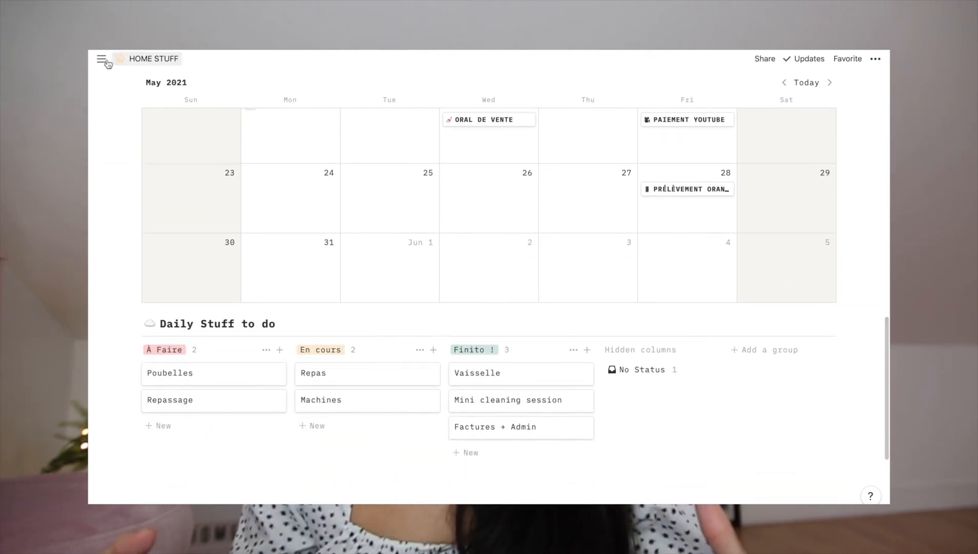
Step: Review the DREAMS MEDIA. page down to its publication calendar and return to the HOME STUFF page
mouse_move(102, 59)
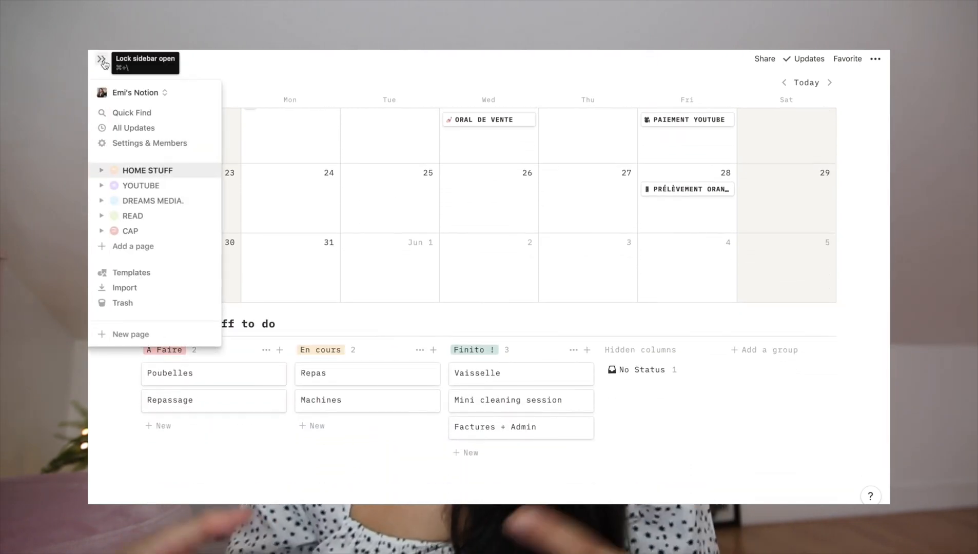
click(135, 201)
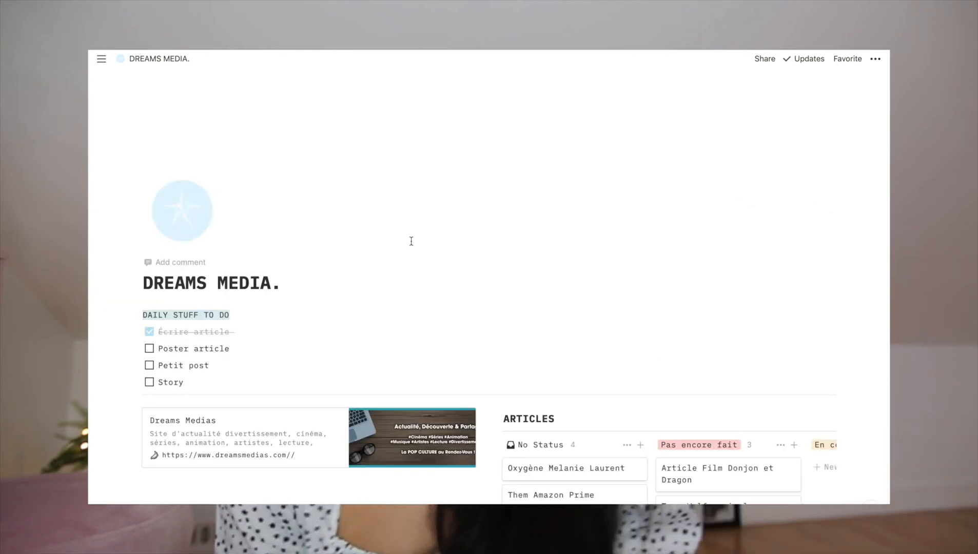
scroll(411, 243, down, 5)
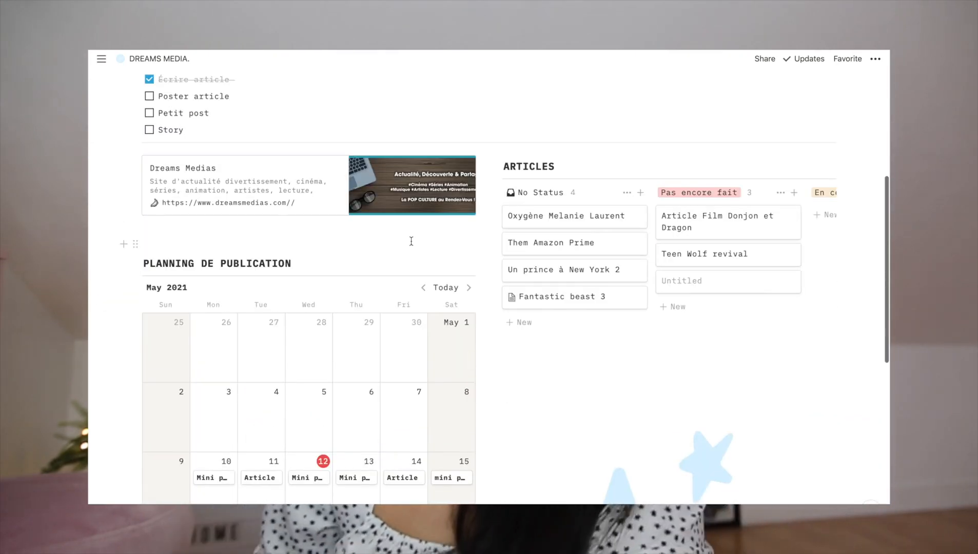
scroll(412, 241, down, 4)
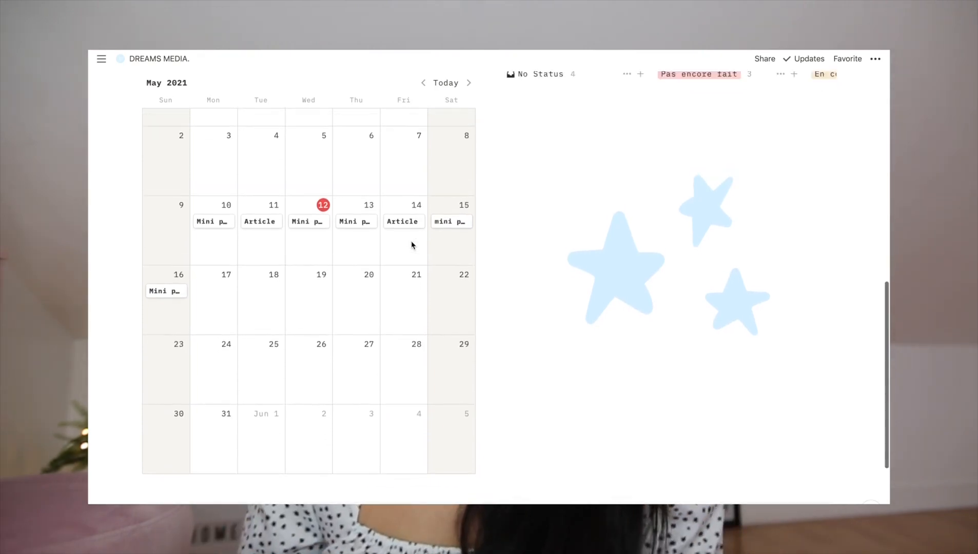
scroll(411, 242, up, 10)
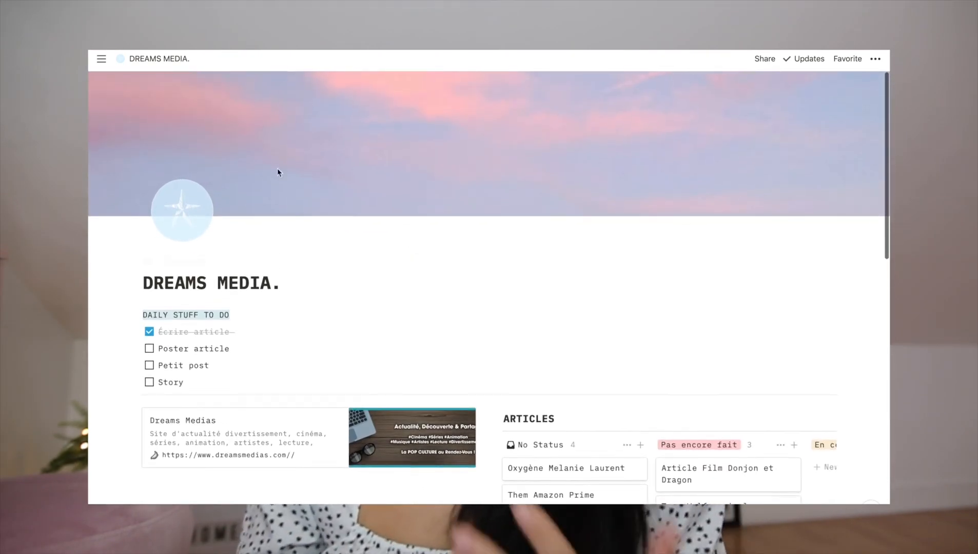
mouse_move(101, 59)
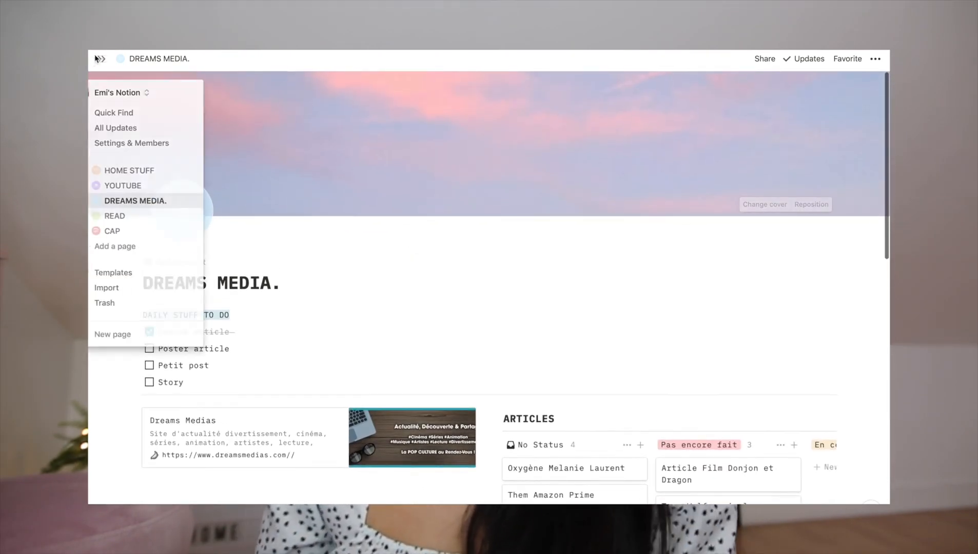
click(143, 172)
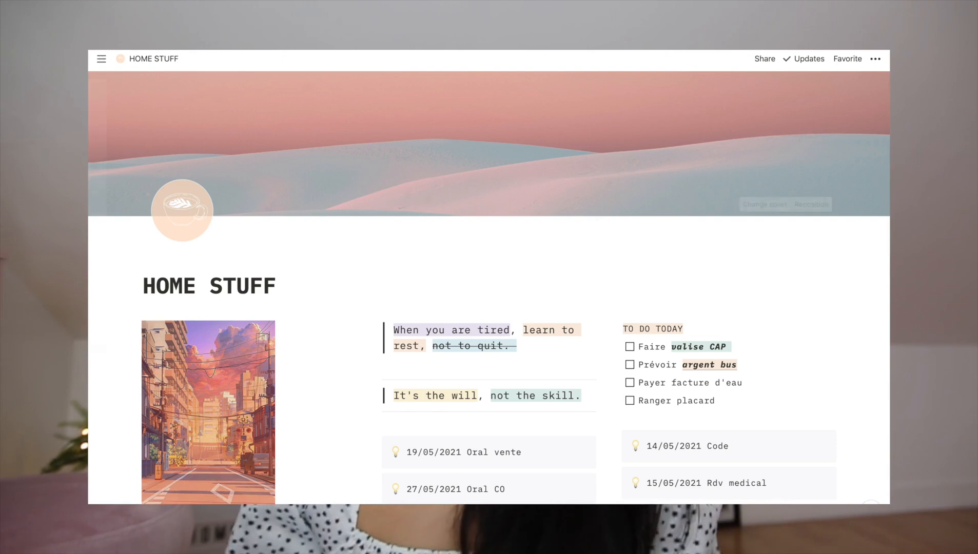
Step: Open the template gallery, expand the Design and Education categories, and preview the Class Notes template
mouse_move(104, 60)
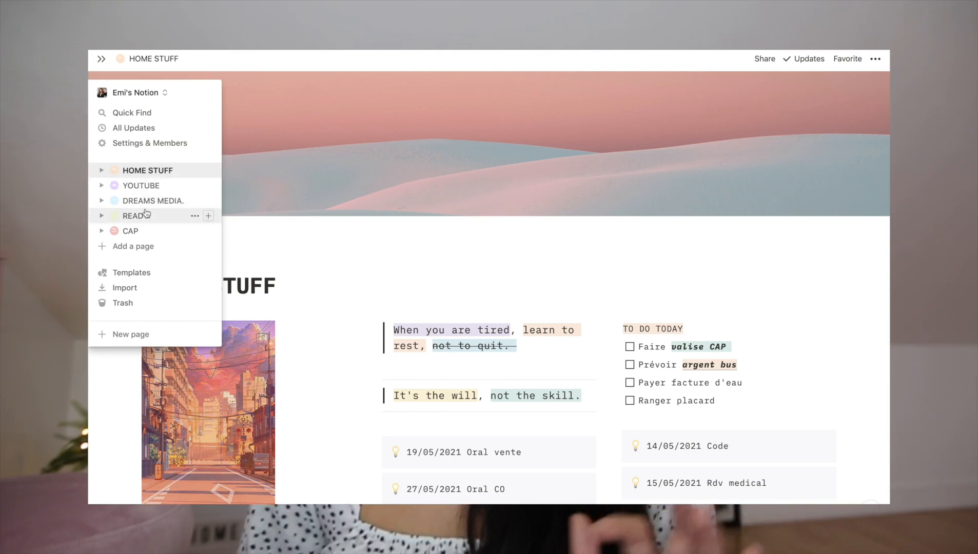
click(145, 274)
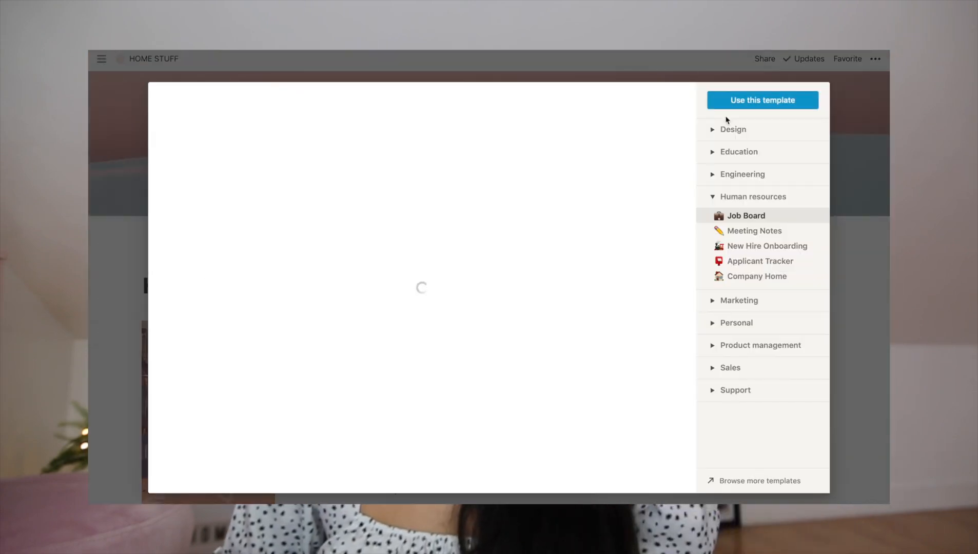
click(714, 131)
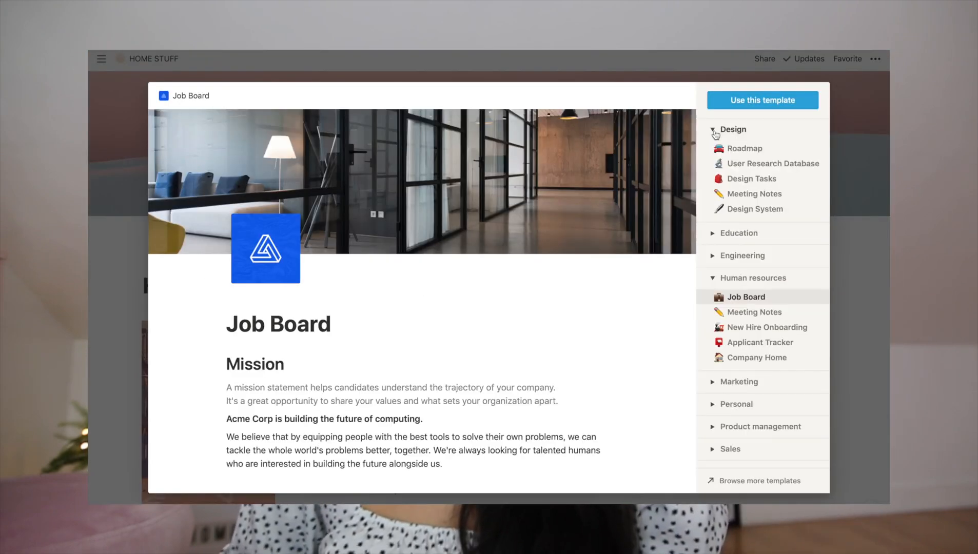
click(722, 236)
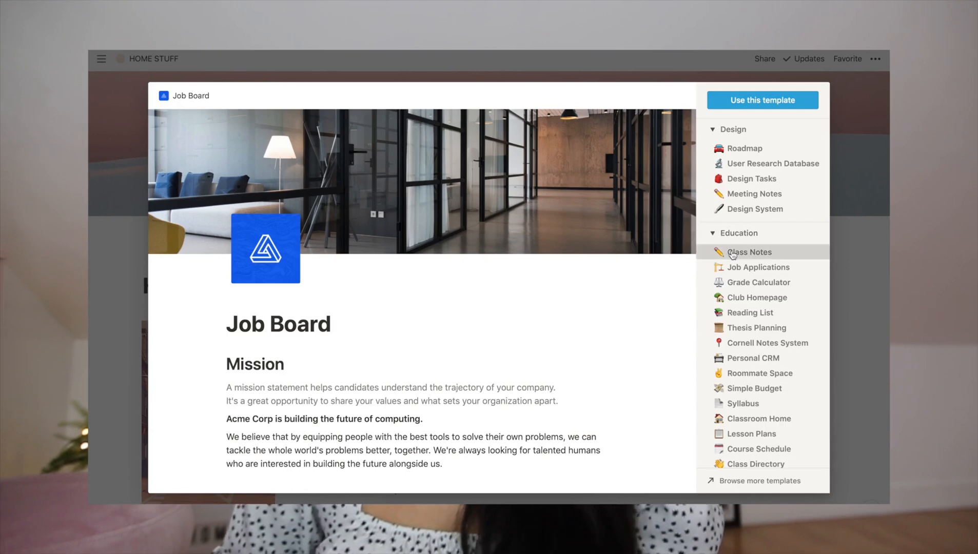
click(732, 253)
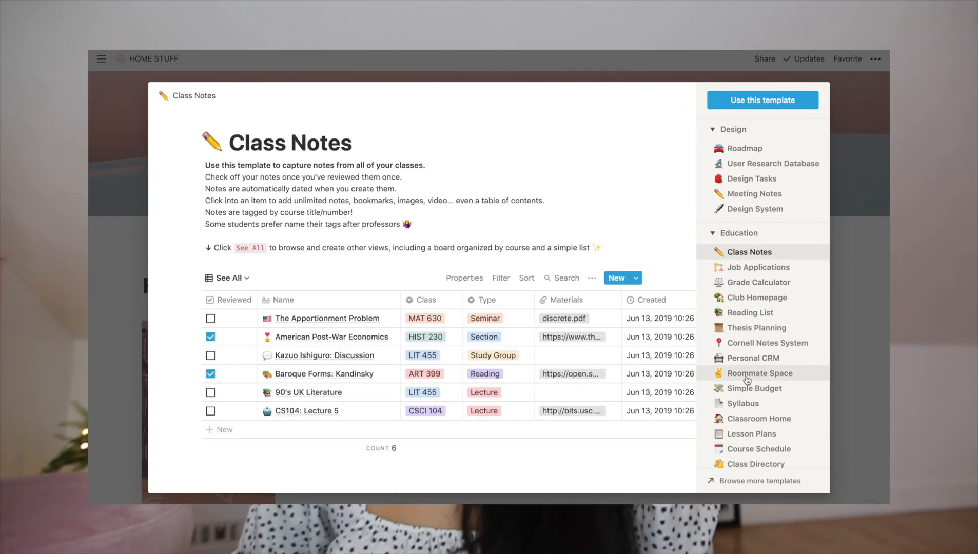
Step: Preview the Course Schedule template from the Education category and look over its table
scroll(747, 380, down, 2)
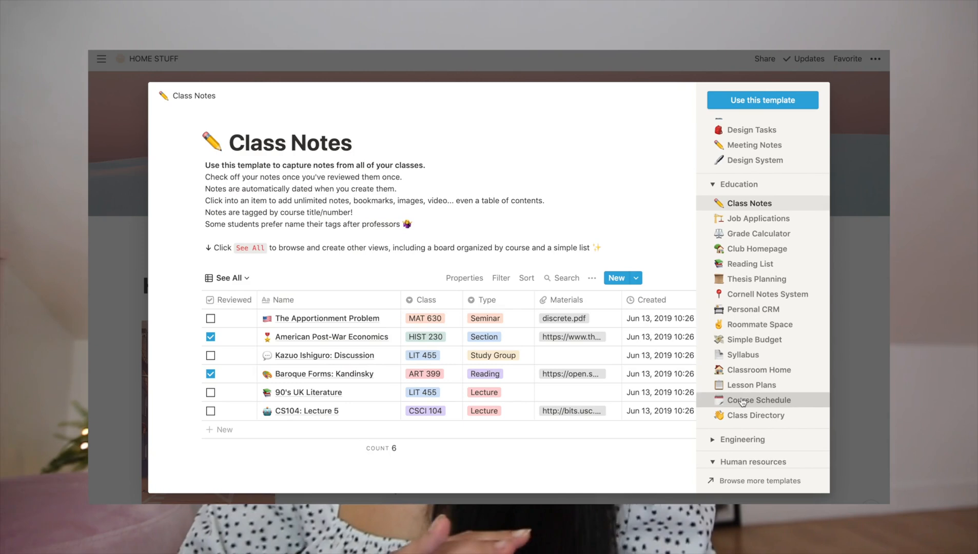
click(743, 400)
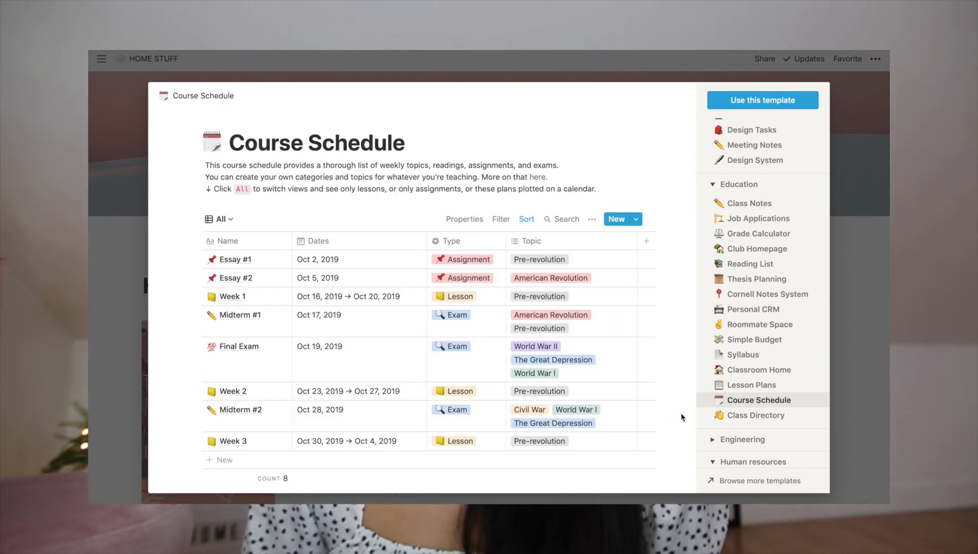
scroll(668, 419, down, 3)
scroll(652, 424, up, 3)
scroll(647, 425, right, 1)
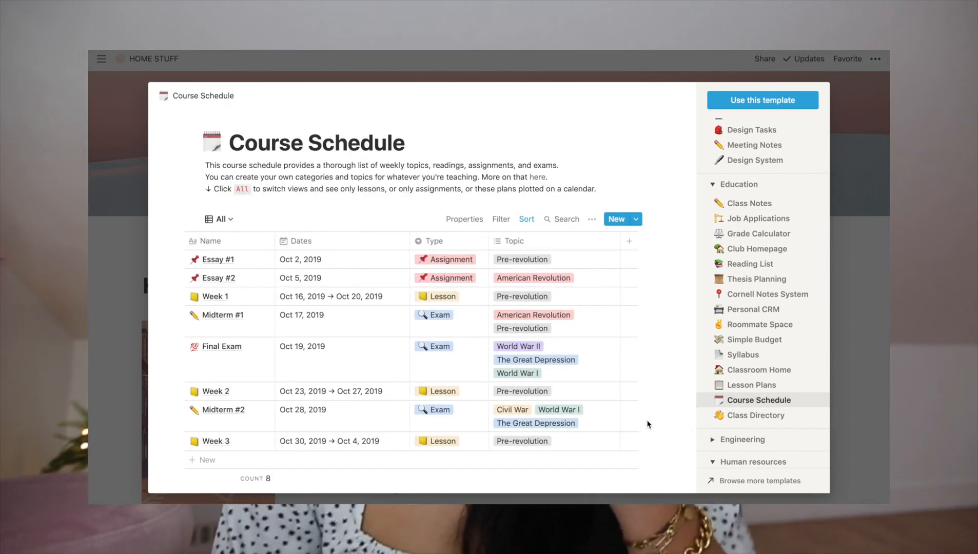
Step: Preview the Reading List template through to the end of its table and close the template gallery
click(786, 264)
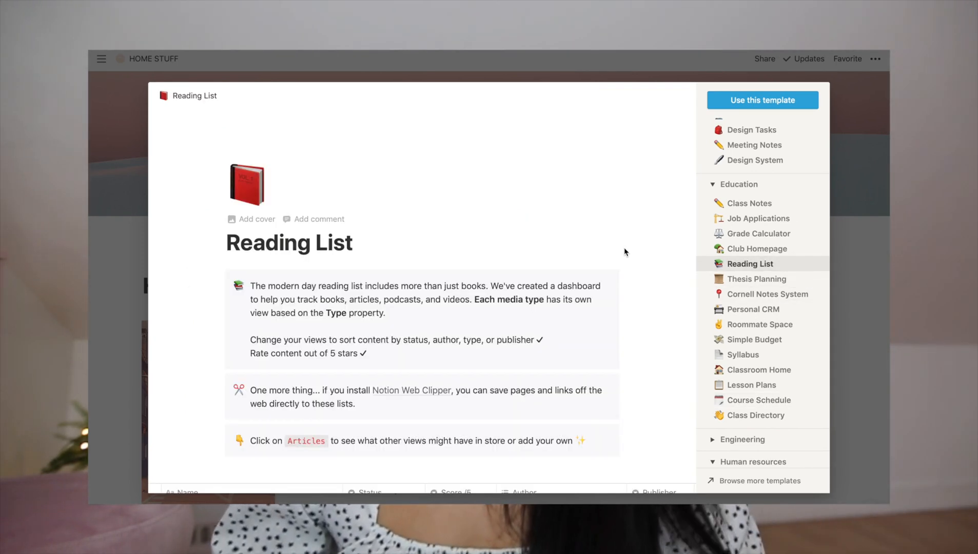
scroll(625, 249, down, 2)
scroll(624, 249, down, 5)
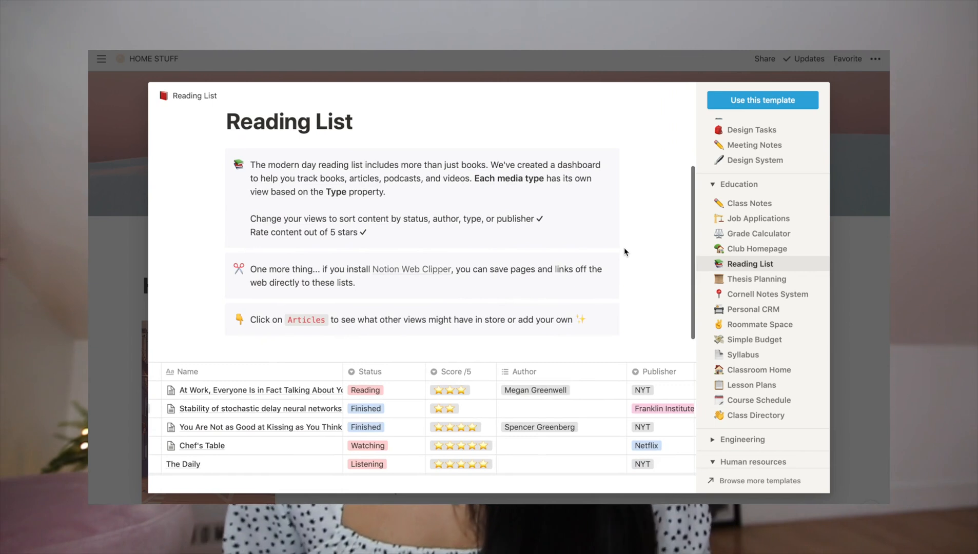
scroll(624, 252, down, 2)
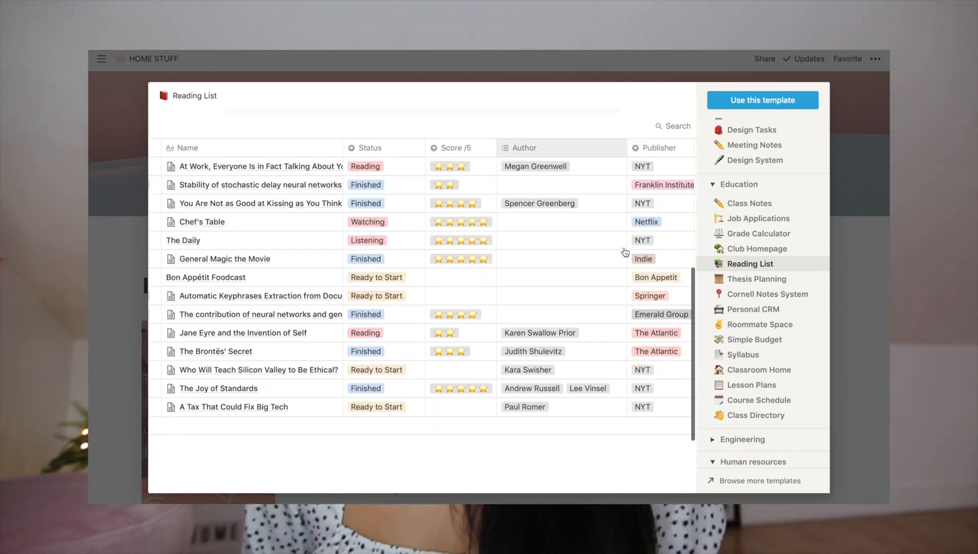
scroll(625, 252, up, 2)
scroll(625, 247, up, 6)
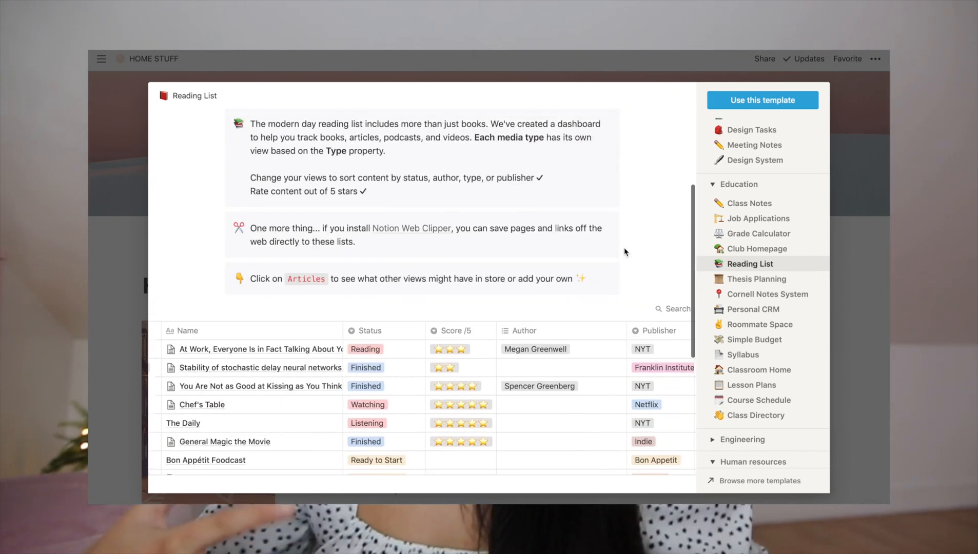
click(871, 262)
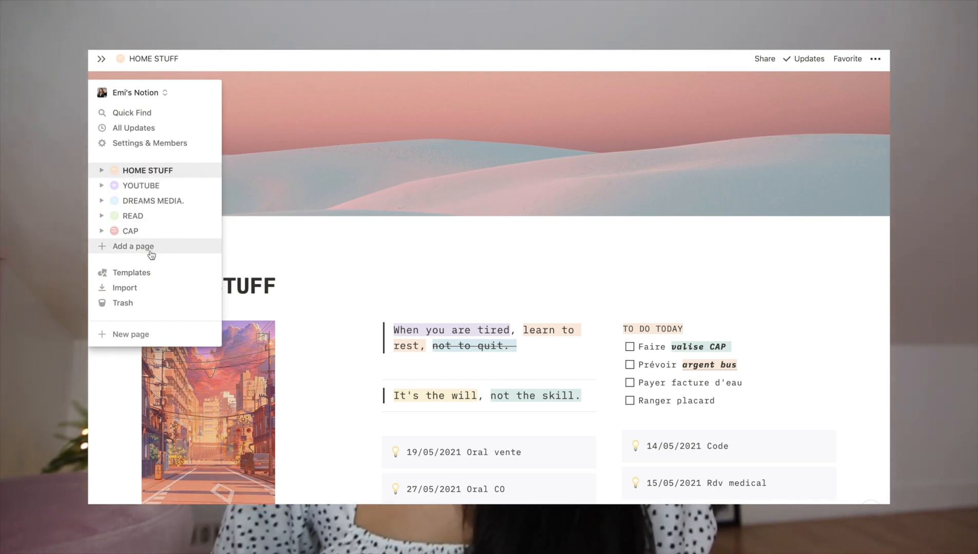
Step: Expand HOME STUFF in the page tree to view its subpages and collapse it again
click(101, 170)
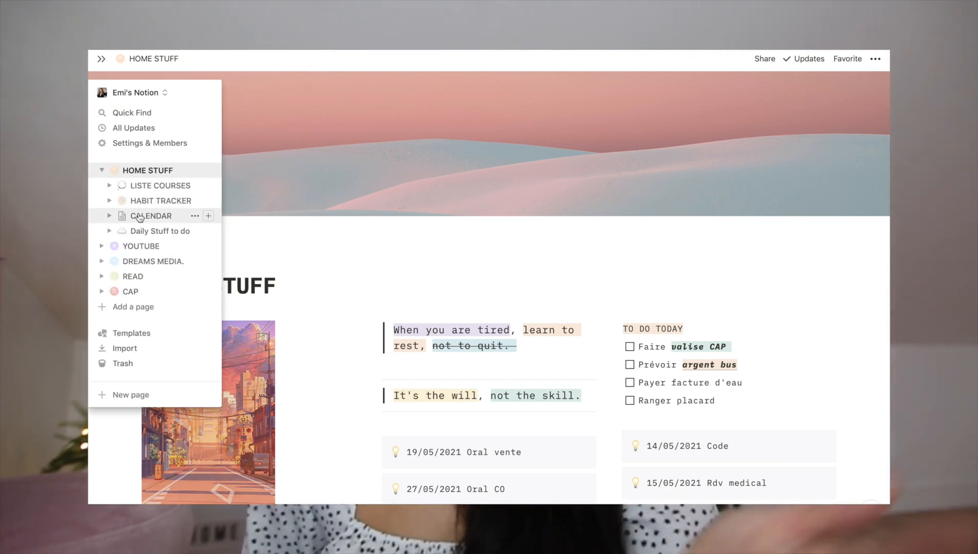
click(102, 170)
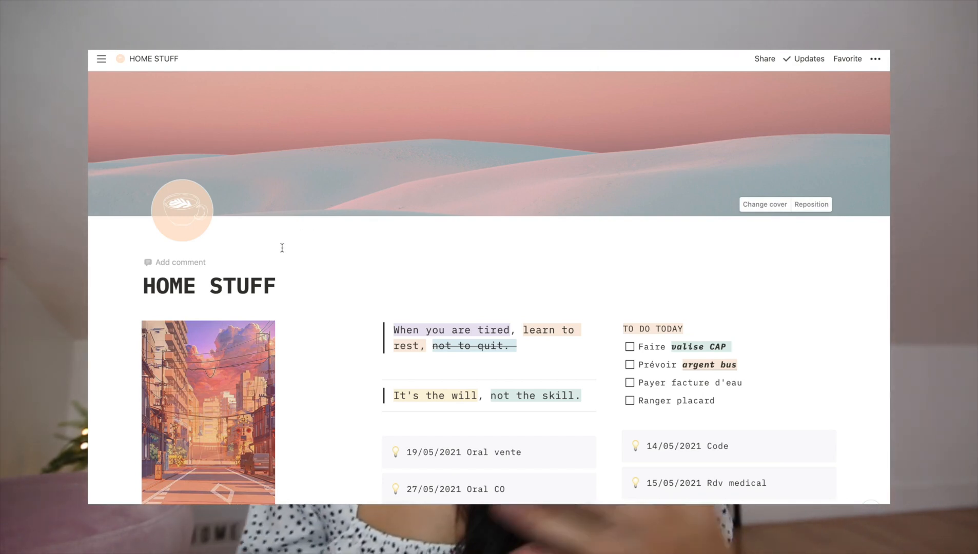
Step: View the emoji and image upload options for the HOME STUFF page icon and close the picker without choosing one
click(191, 231)
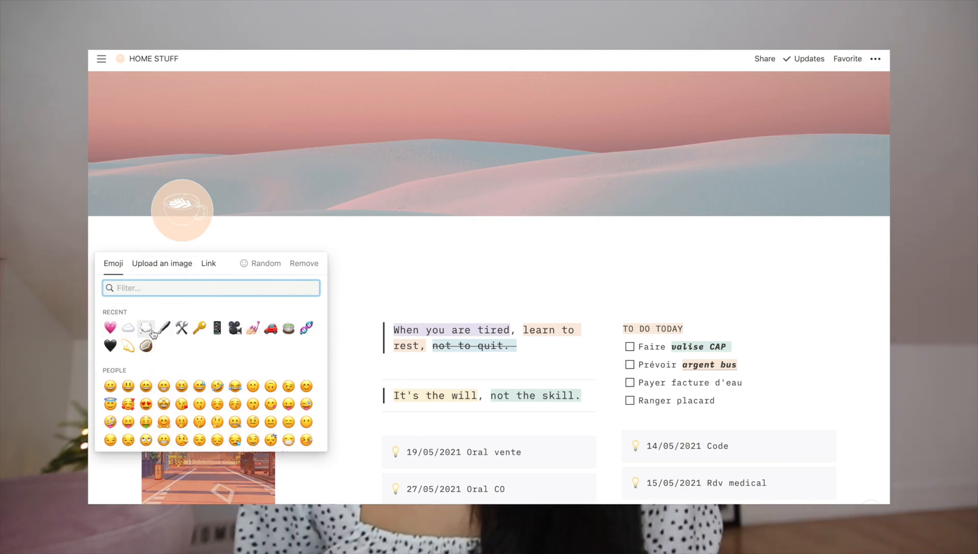
click(176, 266)
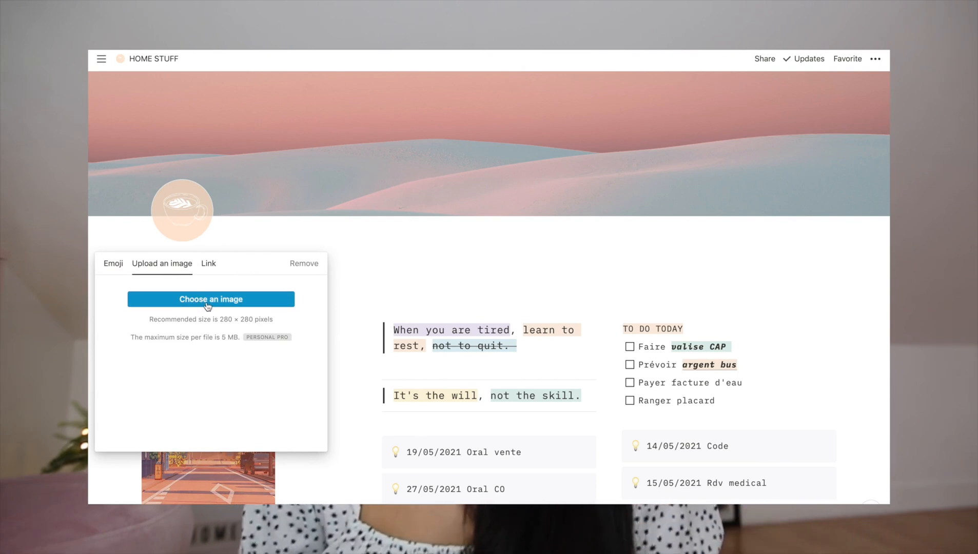
click(119, 268)
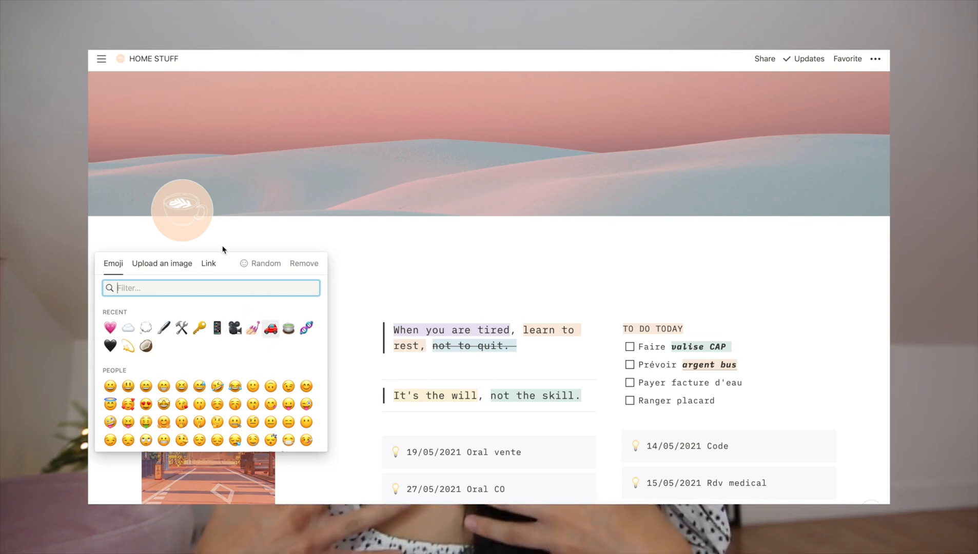
click(200, 228)
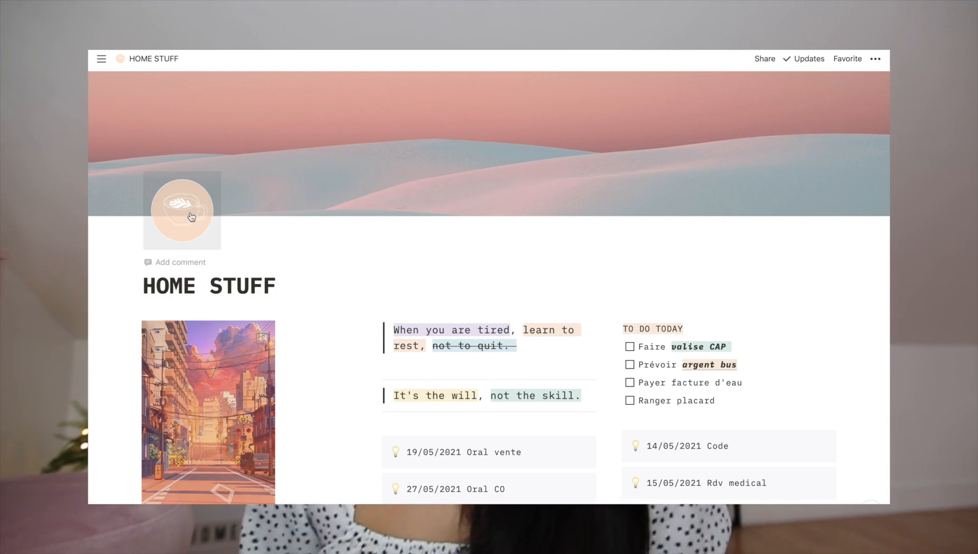
Step: Look through the HOME STUFF page from its title and picture down to the May 2021 calendar and back
scroll(191, 217, down, 1)
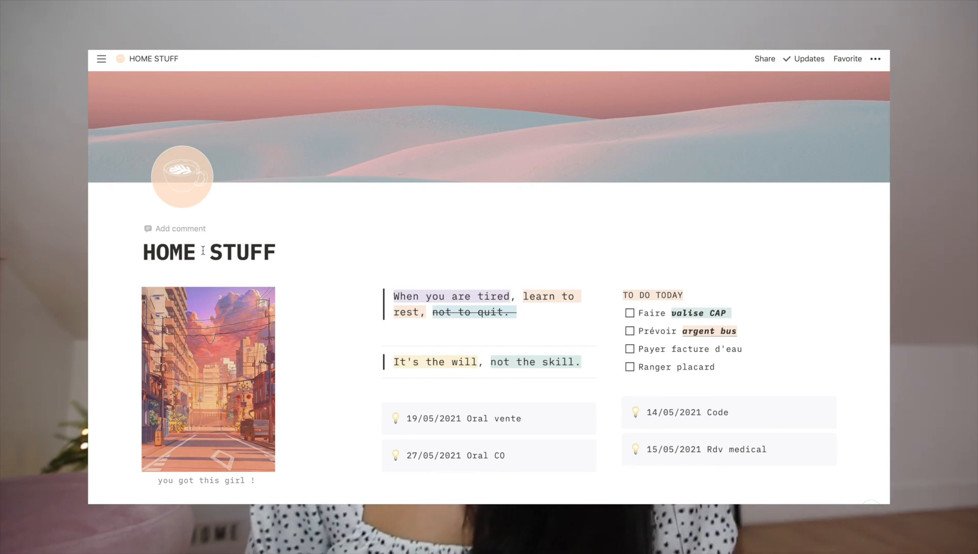
scroll(203, 252, down, 10)
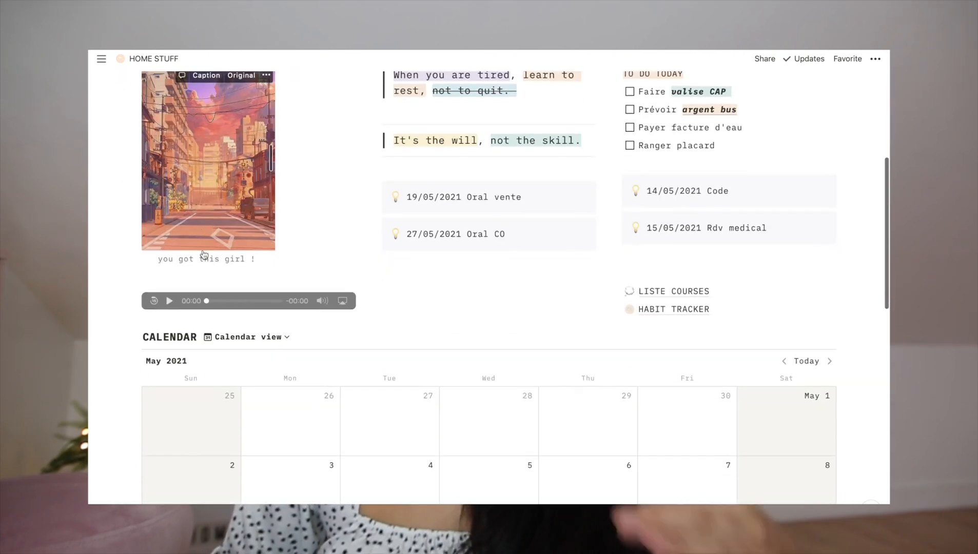
scroll(204, 255, down, 5)
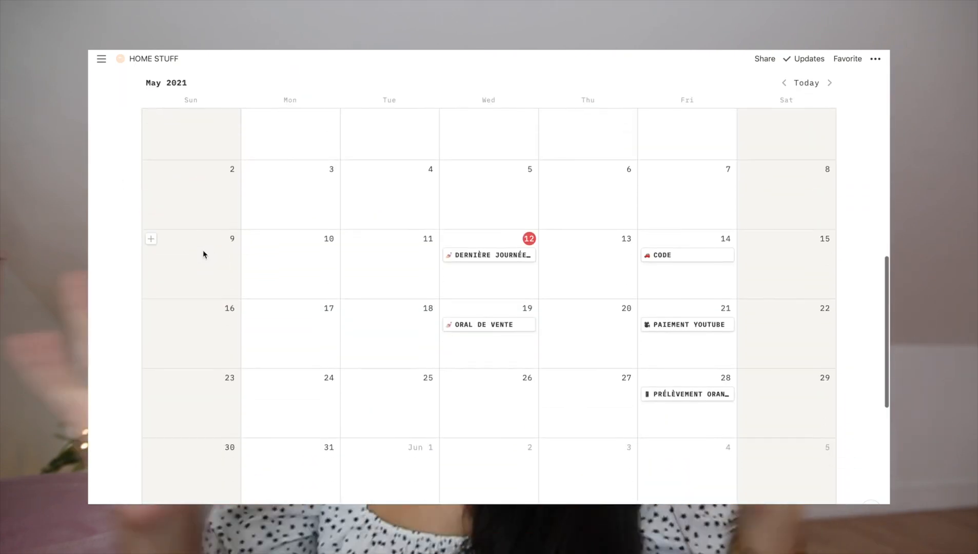
scroll(203, 250, up, 15)
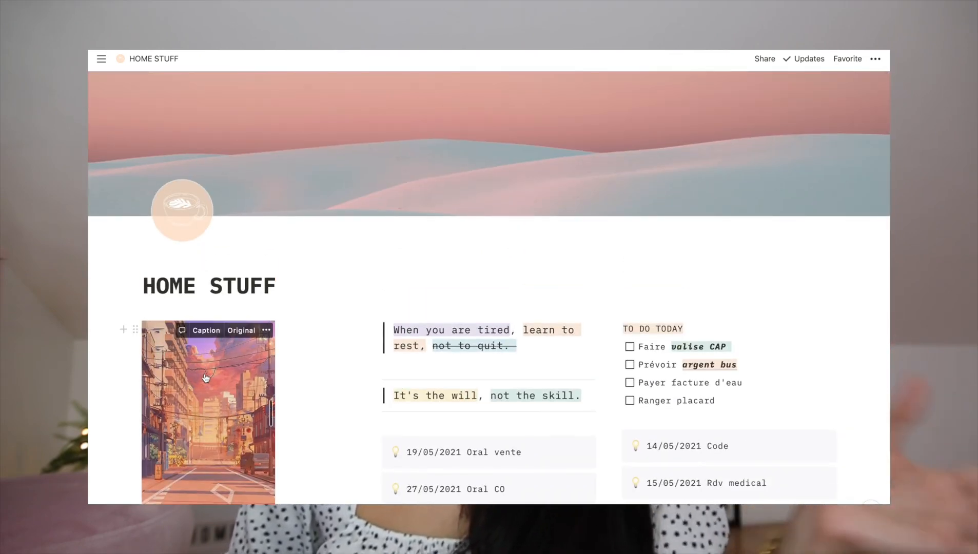
Step: Browse the block types that can be inserted on HOME STUFF, from basic blocks to inline elements and databases, and close the list without choosing
scroll(206, 378, down, 2)
scroll(206, 378, down, 1)
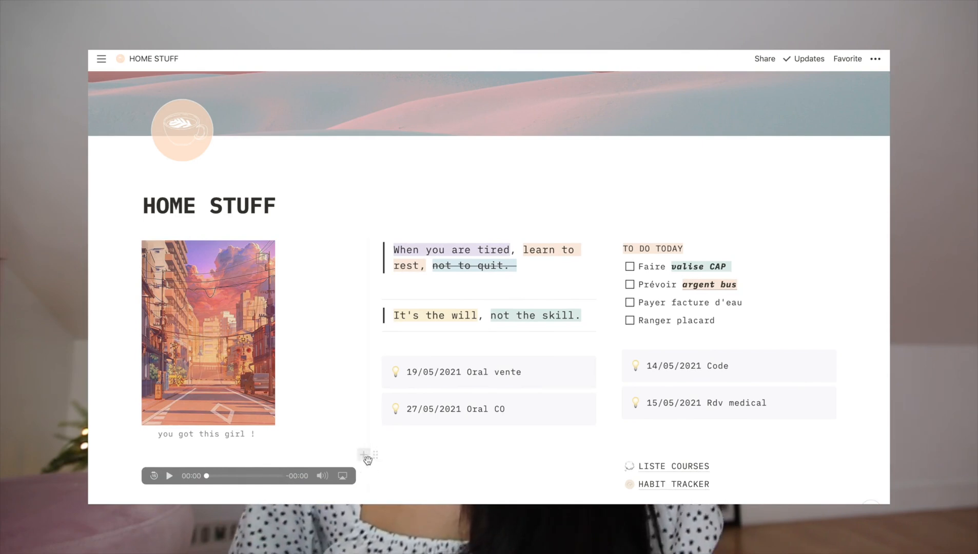
click(363, 455)
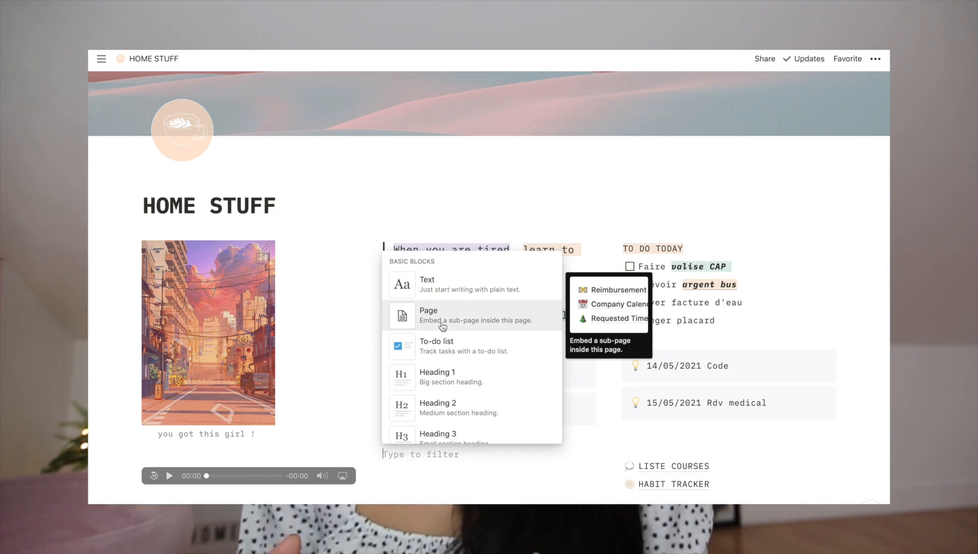
scroll(448, 356, down, 3)
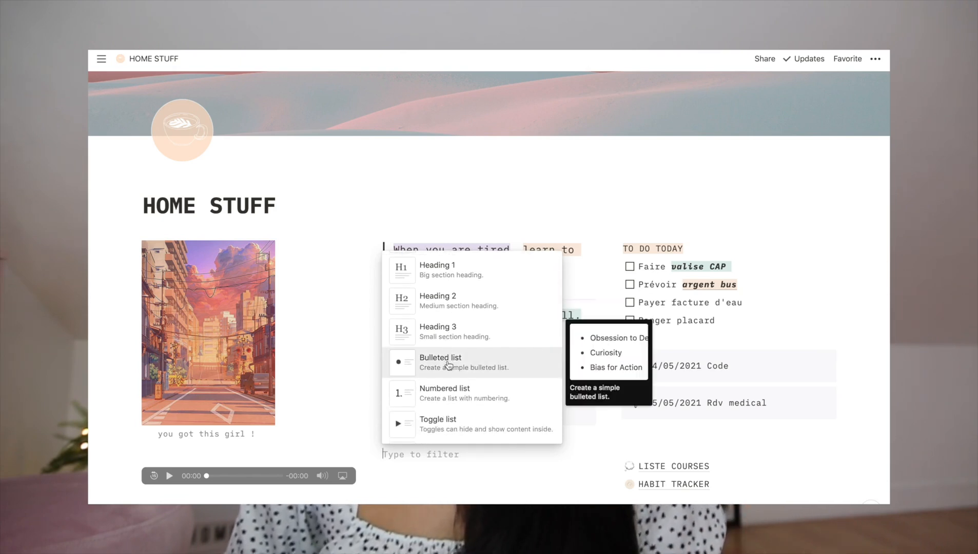
scroll(448, 364, down, 3)
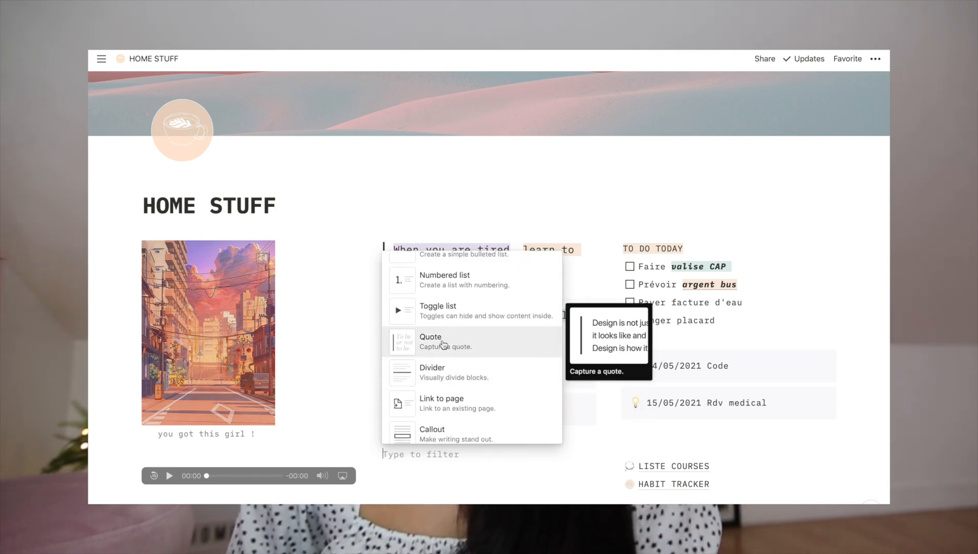
scroll(444, 345, down, 5)
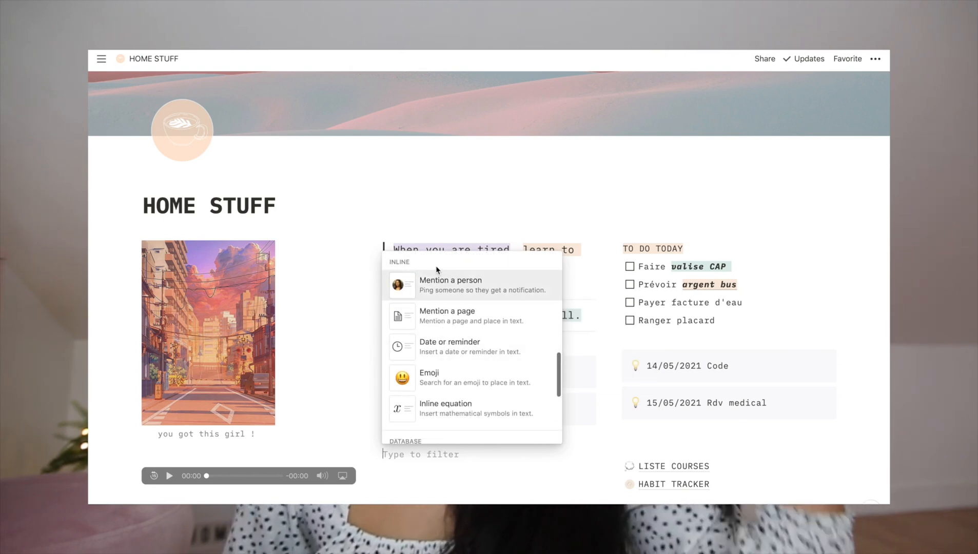
scroll(465, 415, down, 5)
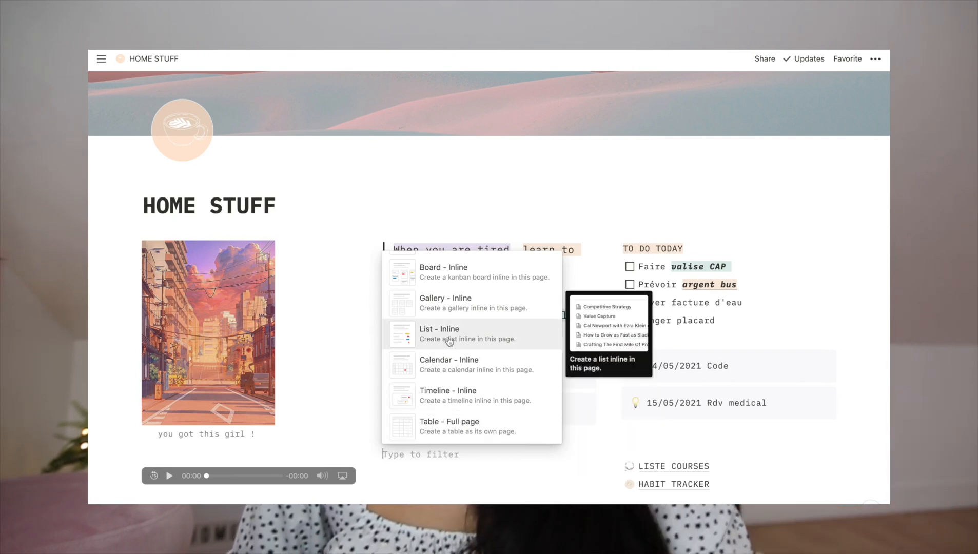
key(Escape)
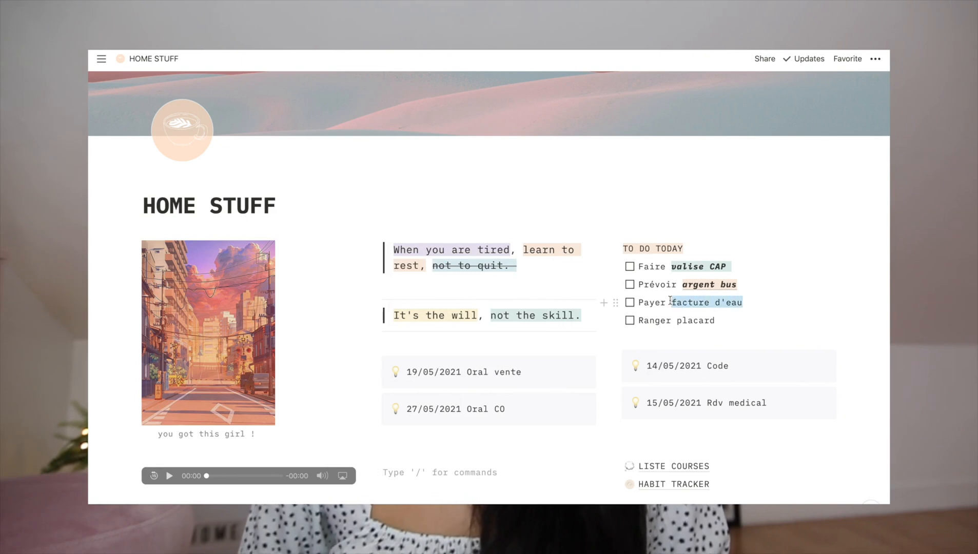
Step: Colour the words "facture d'eau" in the TO DO TODAY list green
click(815, 284)
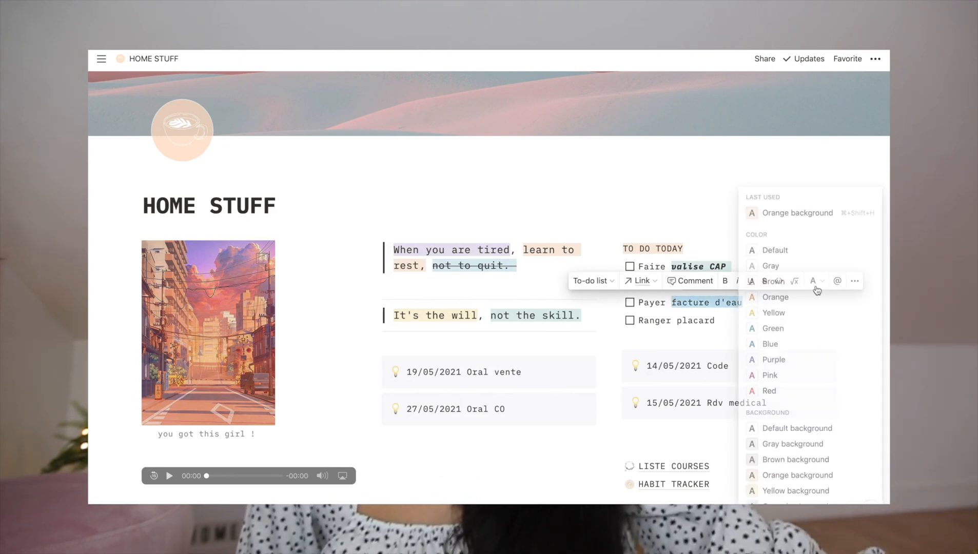
click(780, 328)
click(753, 307)
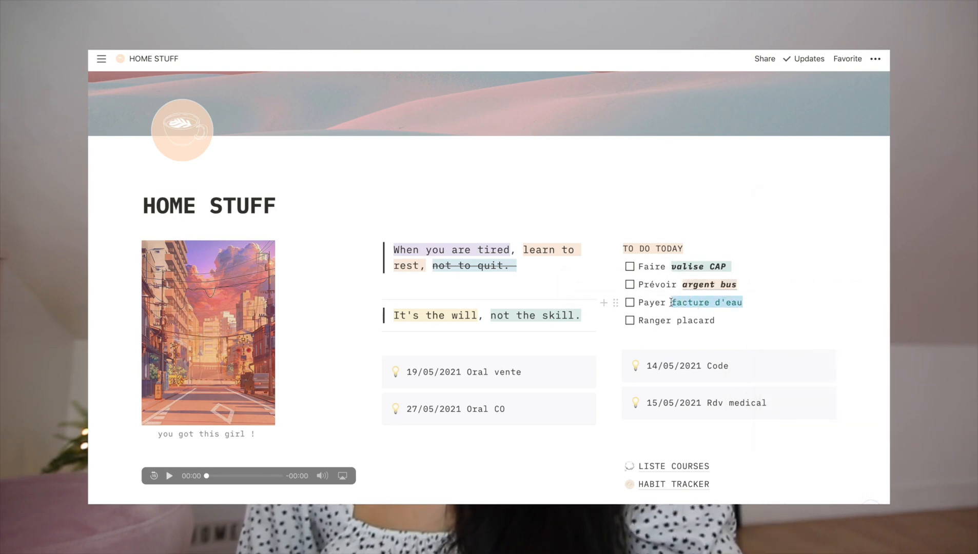
Step: Give "facture d'eau" in the TO DO TODAY list an orange background and make it bold, italic and underlined
click(816, 286)
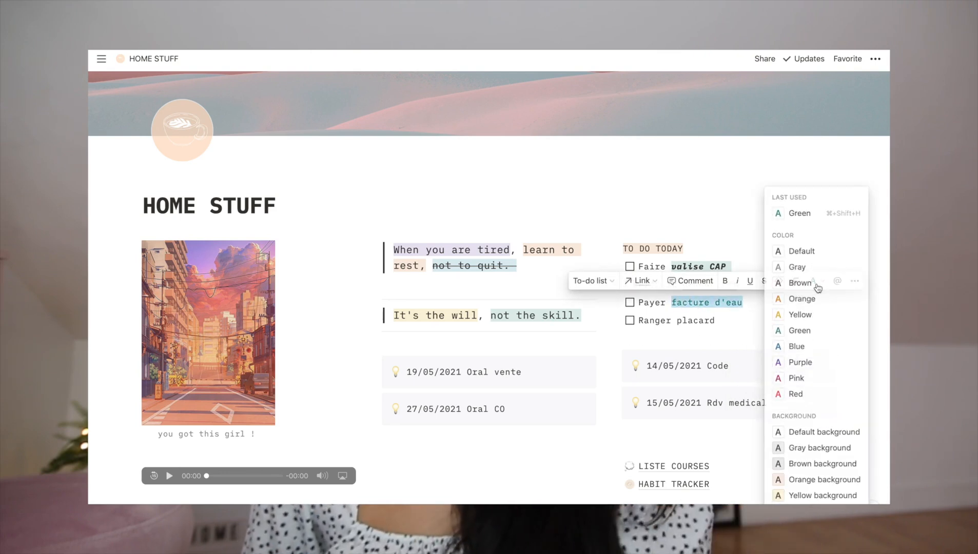
click(799, 478)
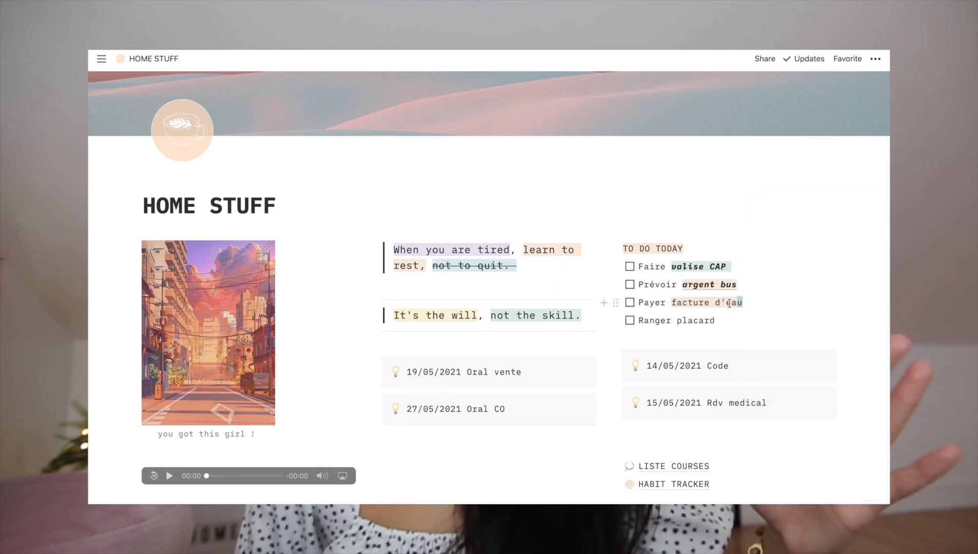
drag(744, 303, 671, 303)
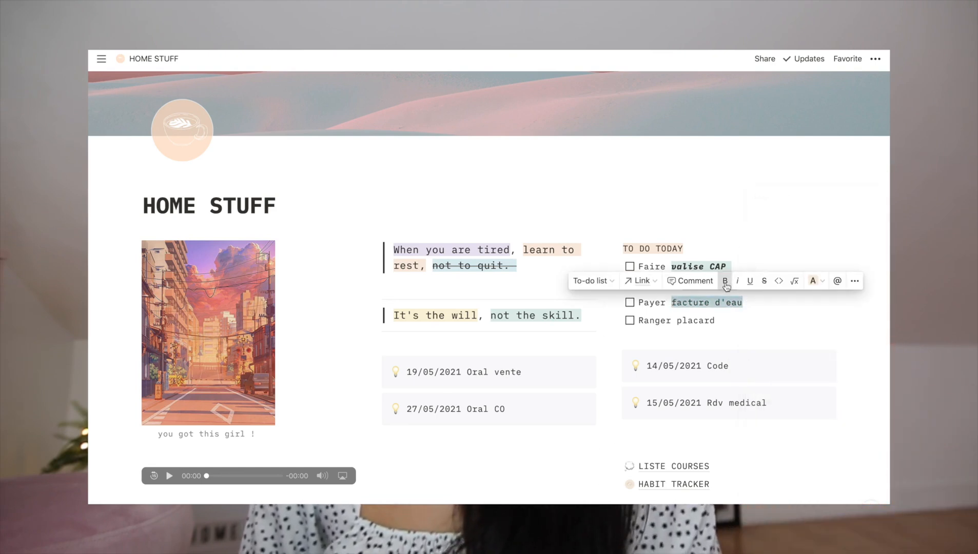
click(750, 284)
click(765, 284)
click(765, 284)
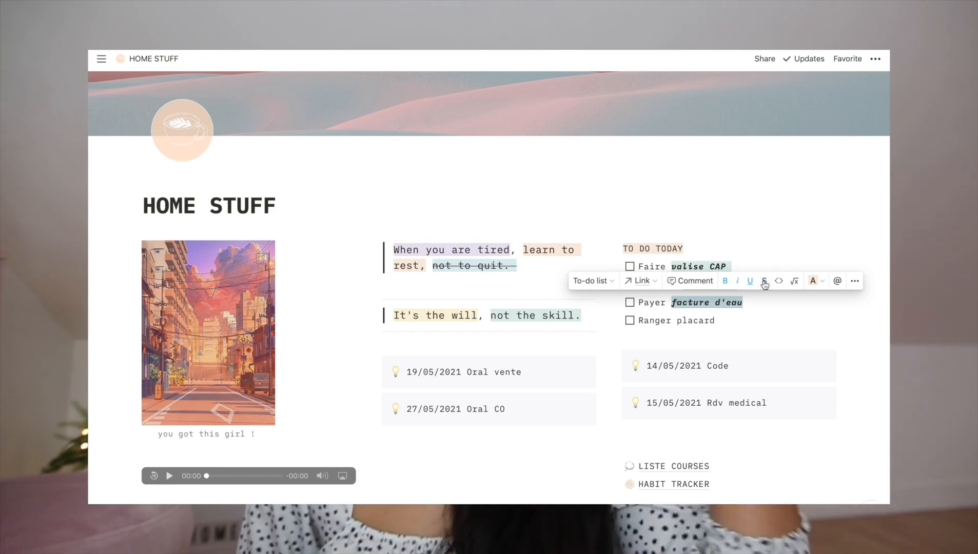
click(776, 325)
Step: Look through the insertable block types down to the media options such as Image, Video and Audio, and close the list without choosing
scroll(776, 325, down, 3)
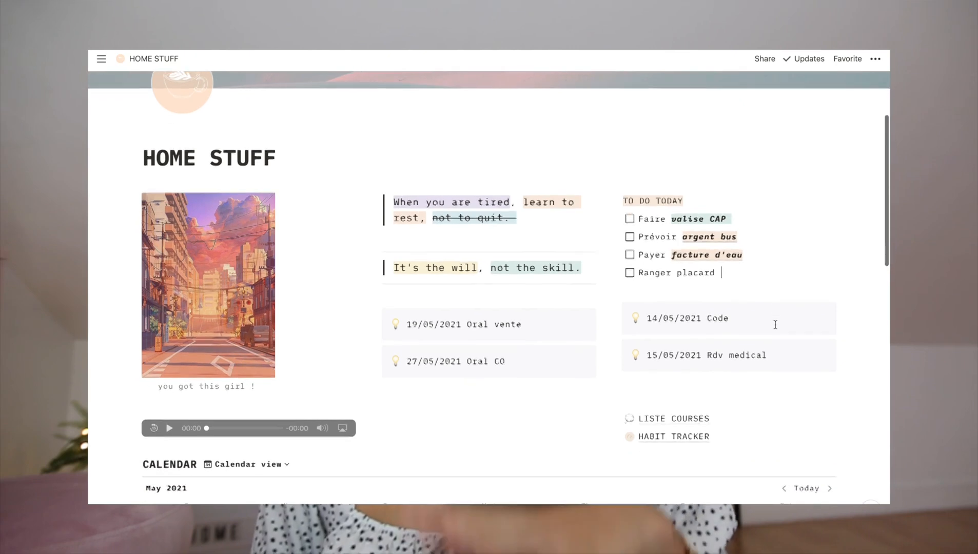
scroll(776, 325, down, 1)
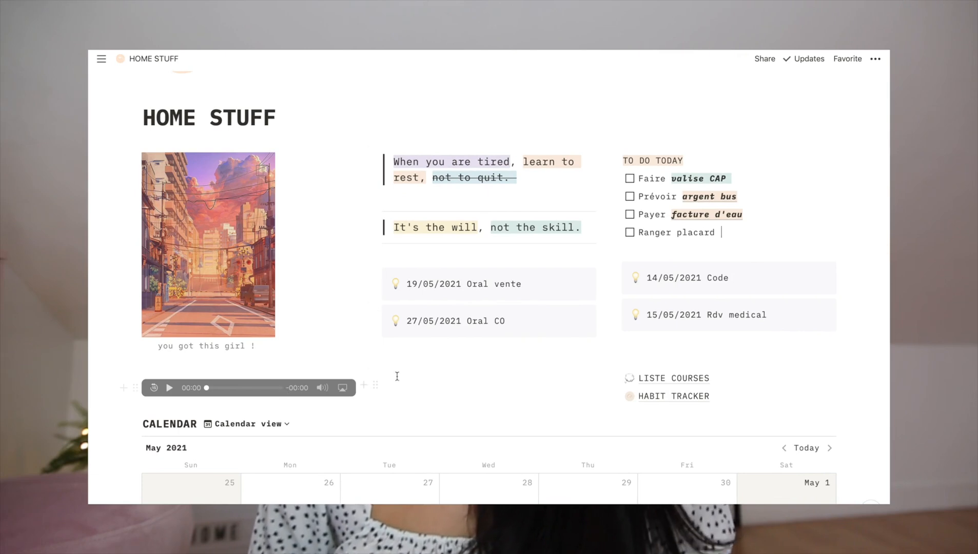
click(367, 385)
scroll(446, 308, down, 10)
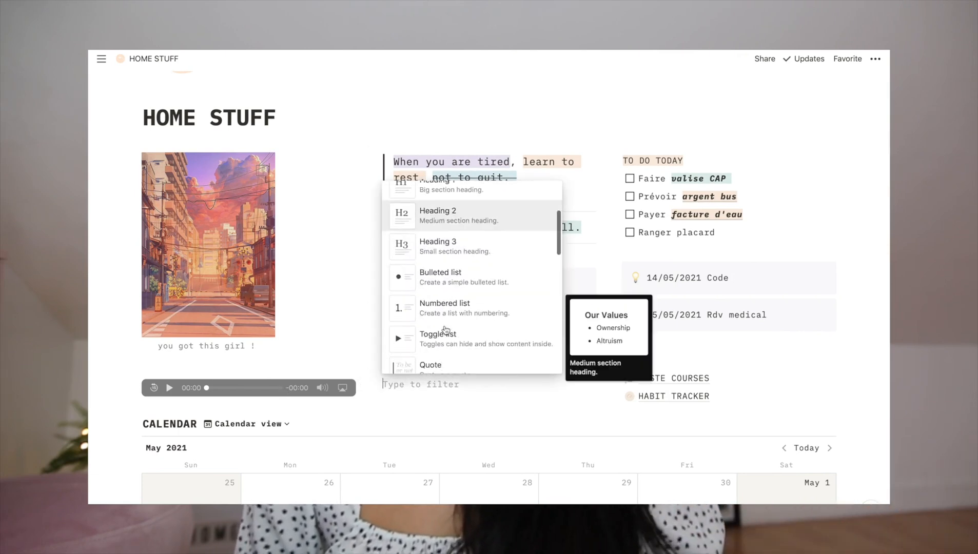
scroll(446, 330, down, 6)
scroll(445, 300, up, 1)
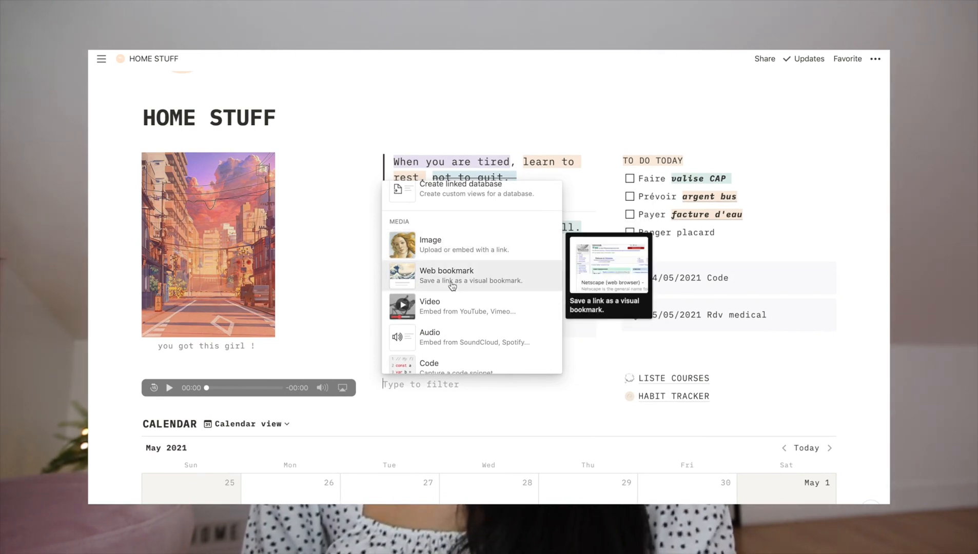
scroll(452, 286, down, 2)
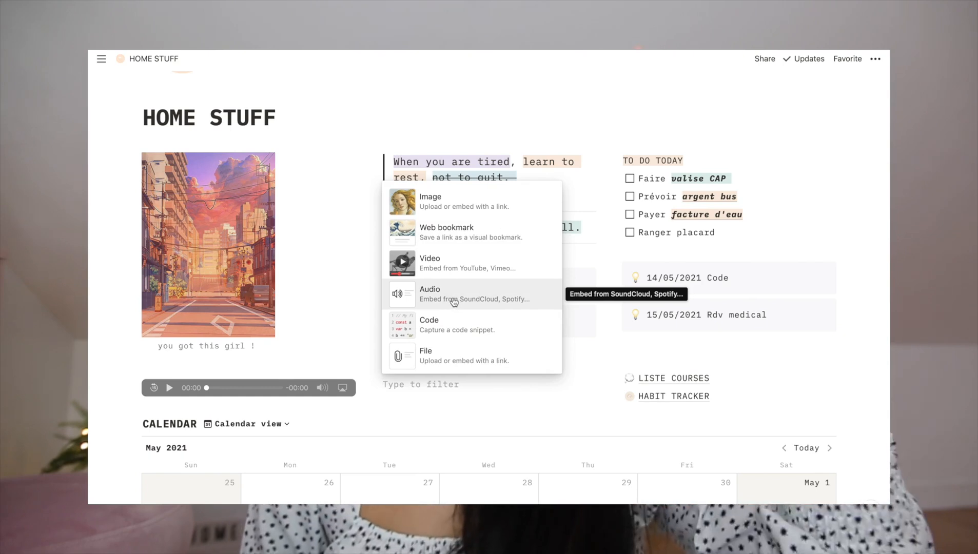
click(538, 410)
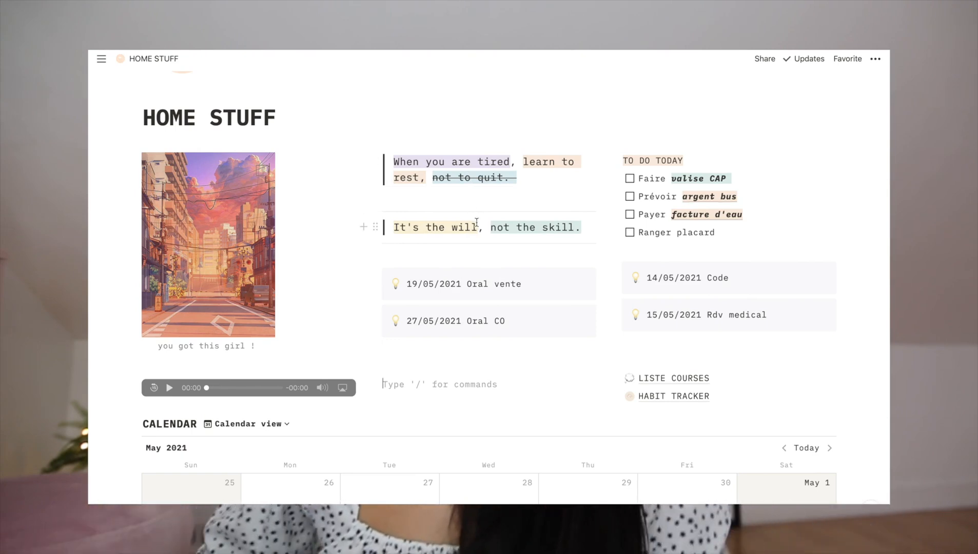
Step: Tick off the tasks in the TO DO TODAY list and clear their checkmarks again
scroll(476, 223, up, 2)
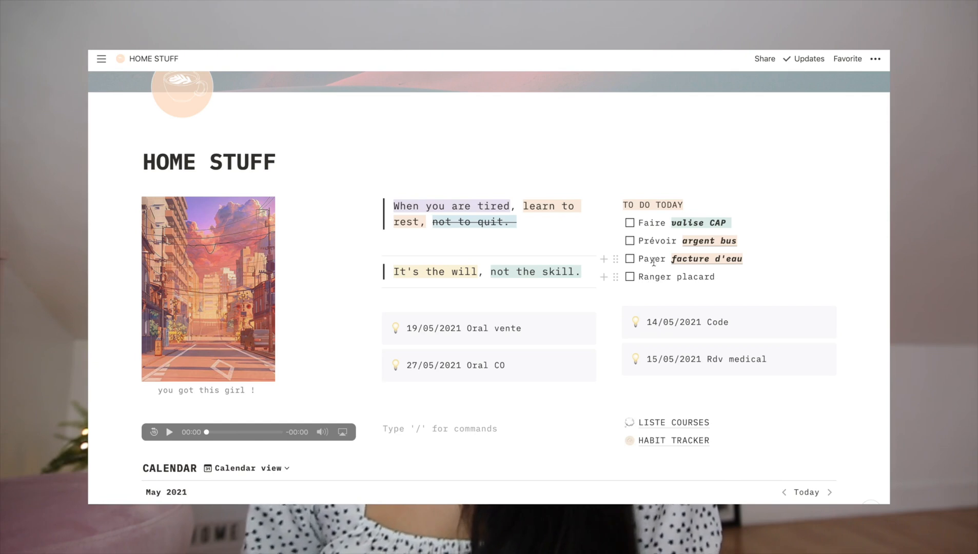
click(630, 224)
click(631, 241)
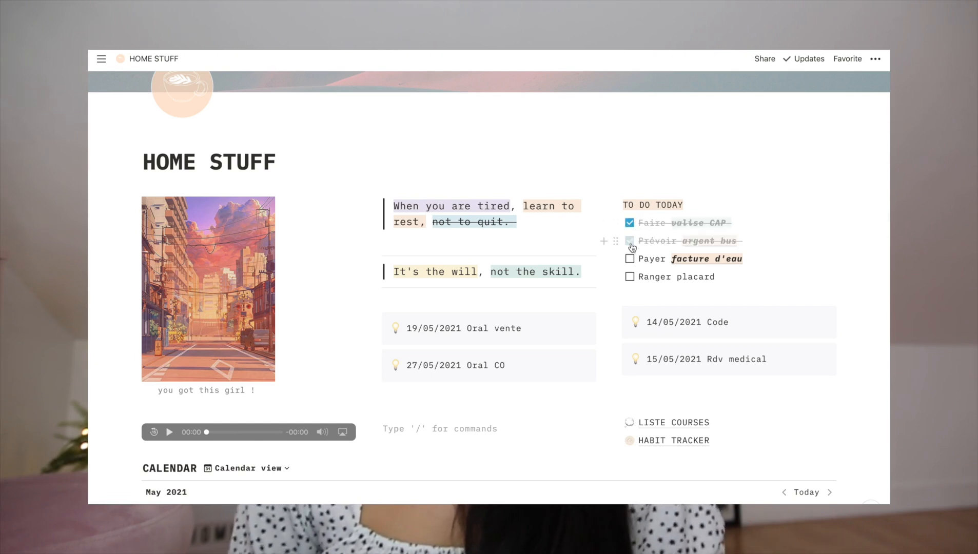
click(631, 260)
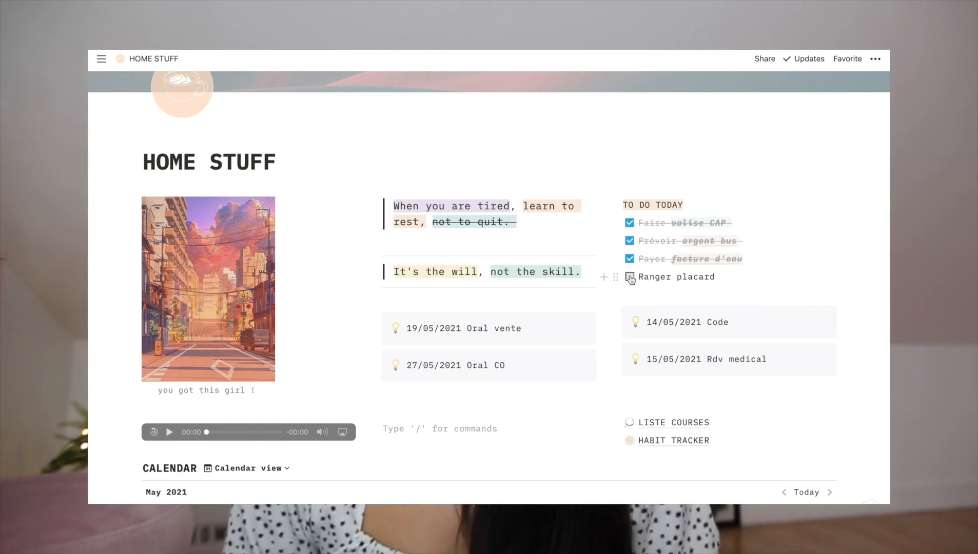
click(630, 278)
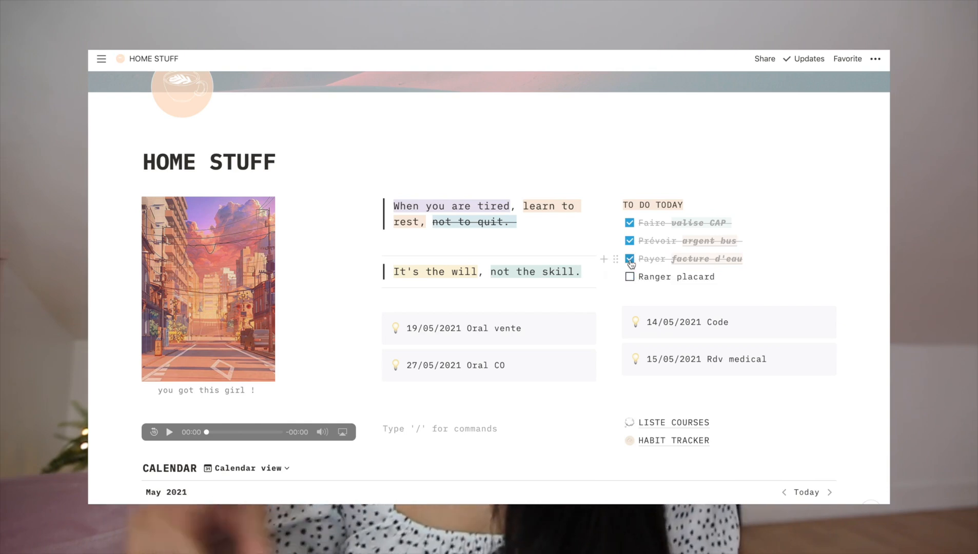
click(630, 260)
click(630, 242)
click(631, 224)
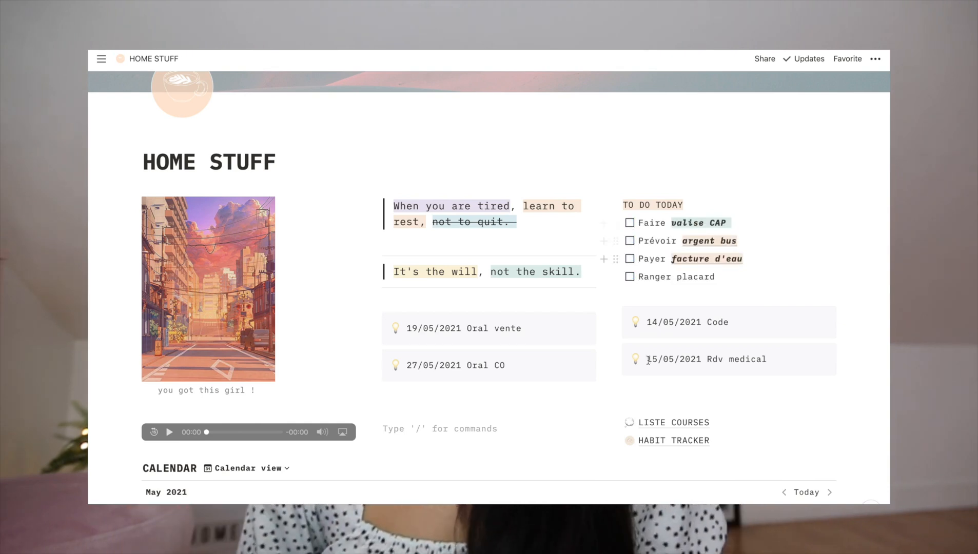
Step: Open the LISTE COURSES subpage and collapse its FRUITS toggle
click(653, 424)
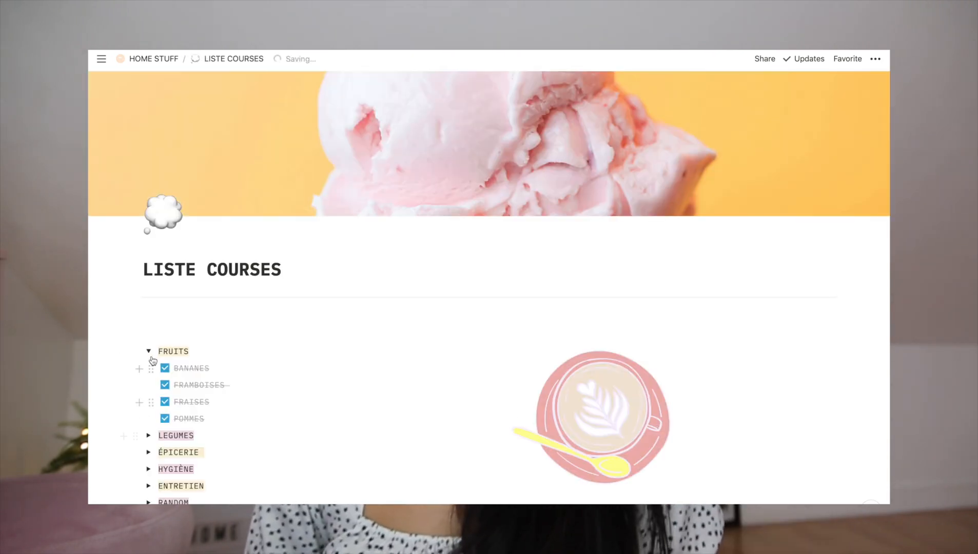
click(150, 352)
scroll(325, 372, down, 1)
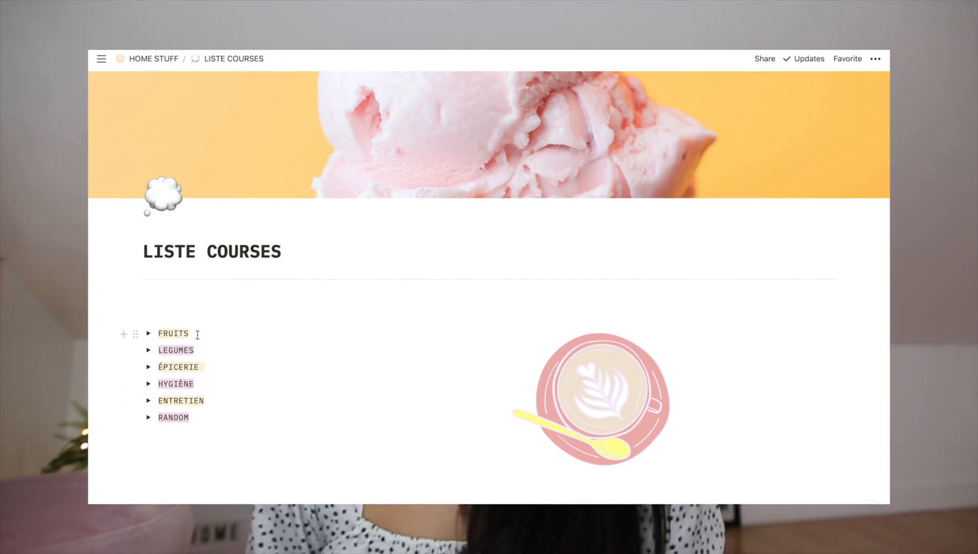
Step: Expand the FRUITS, LEGUMES and ENTRETIEN toggles of the shopping list to view their items, and collapse them again
scroll(197, 335, up, 1)
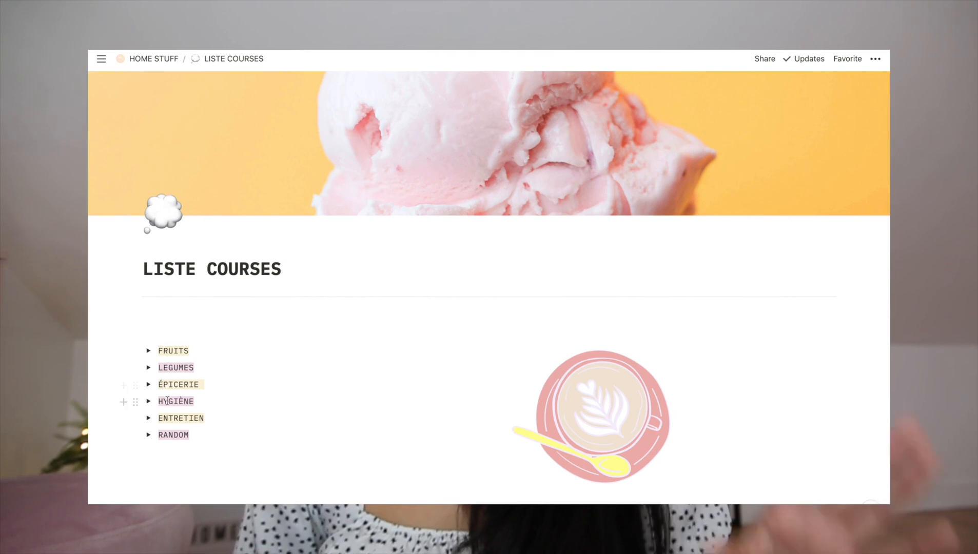
click(149, 351)
click(148, 434)
scroll(147, 439, down, 3)
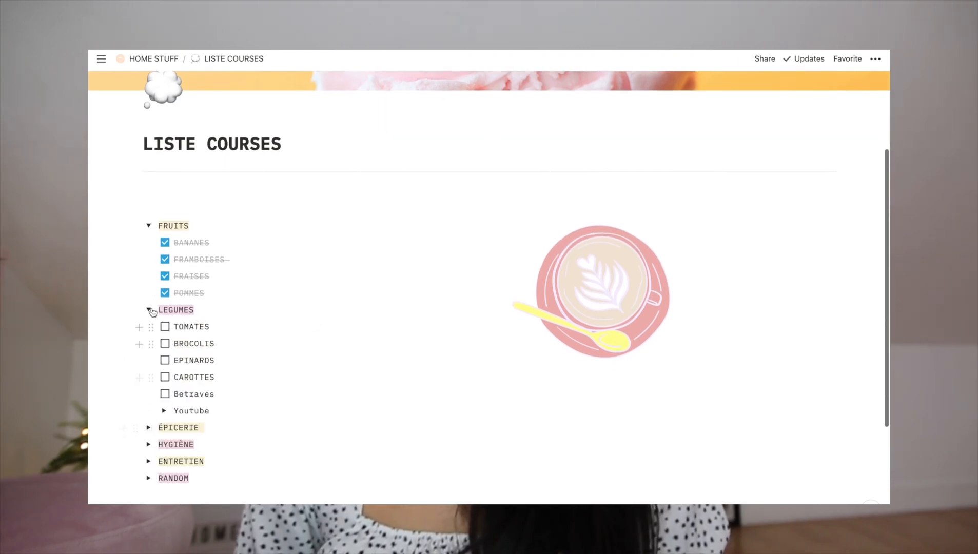
click(148, 310)
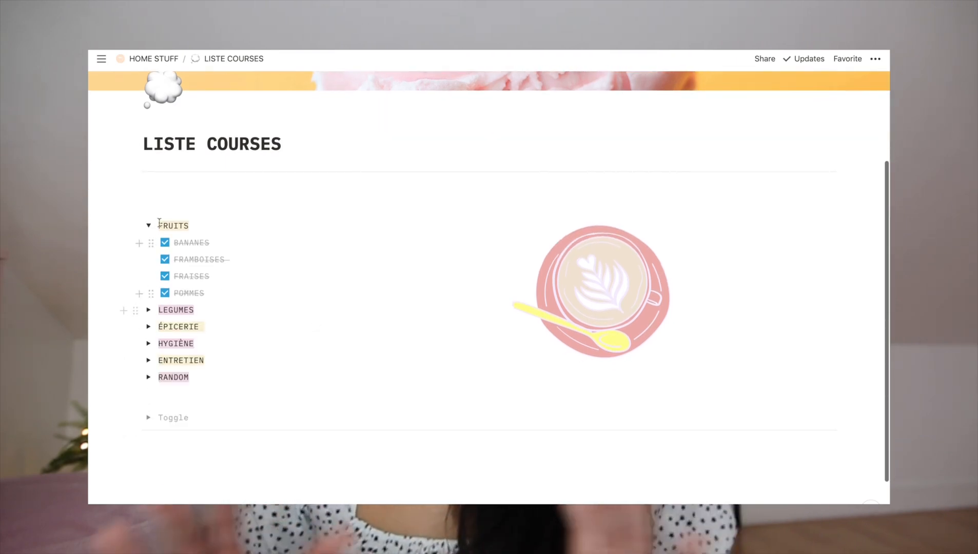
click(149, 226)
click(148, 294)
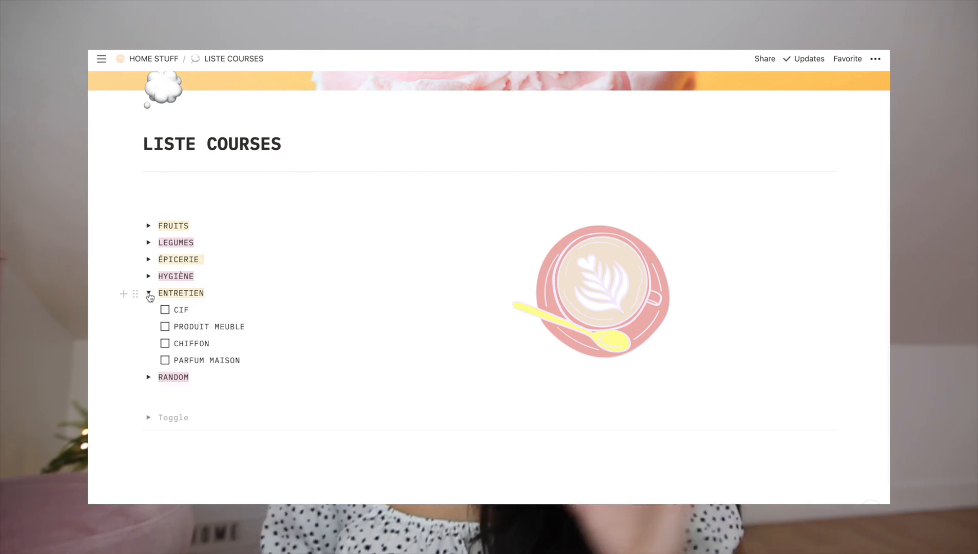
click(149, 294)
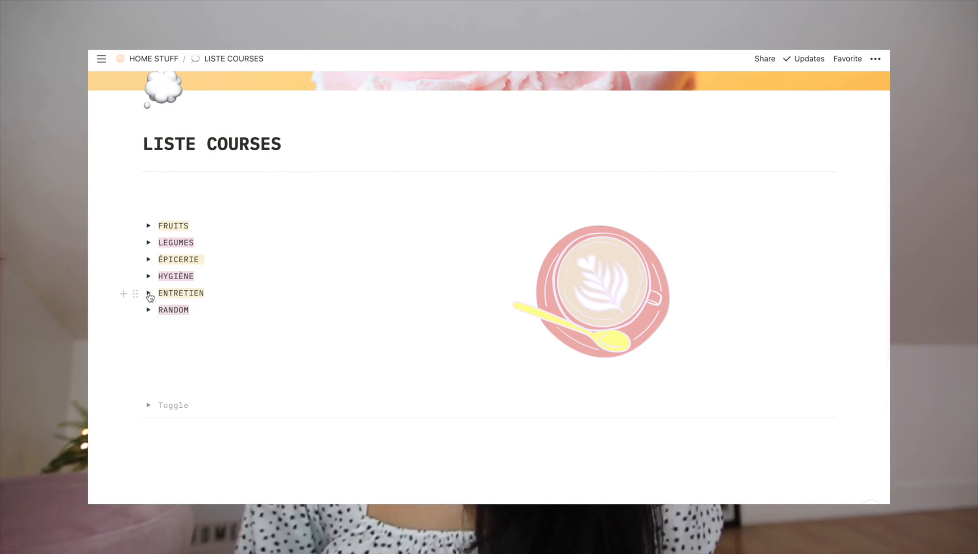
Step: Expand the HYGIÈNE toggle, tick and untick GEL DOUCHE, and collapse the toggle again
click(149, 277)
drag(223, 327, 167, 327)
key(Right)
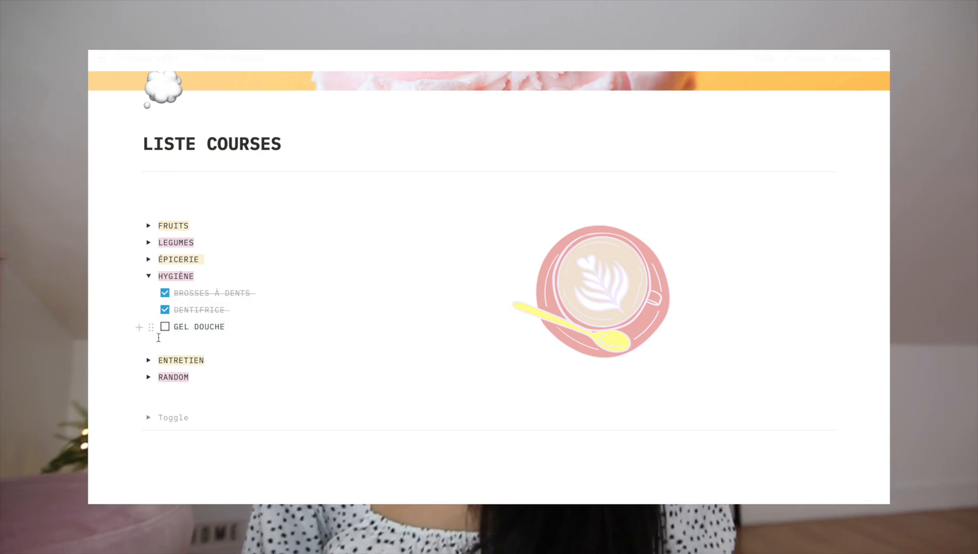
click(164, 327)
click(164, 327)
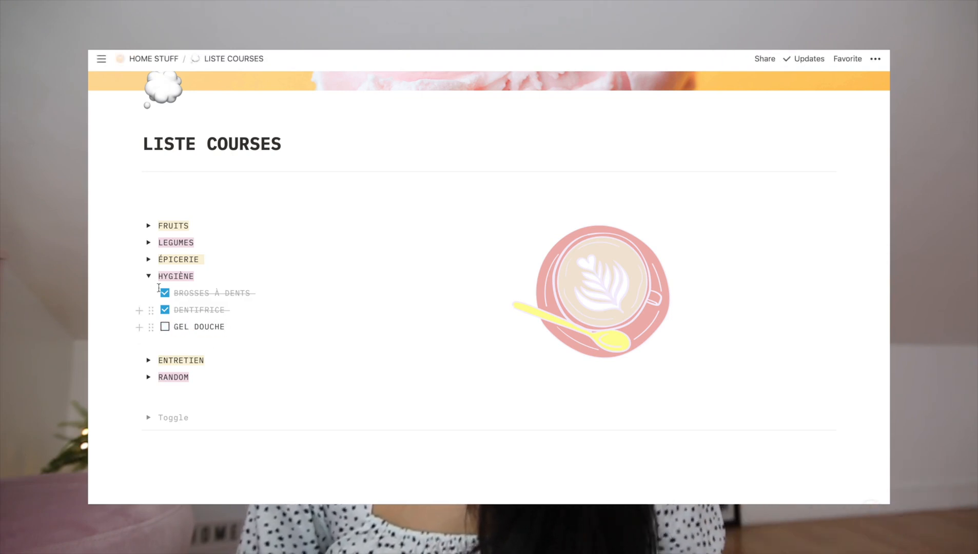
click(149, 276)
Step: Add a toggle list named Youtube below the RANDOM toggle in the shopping list
click(125, 328)
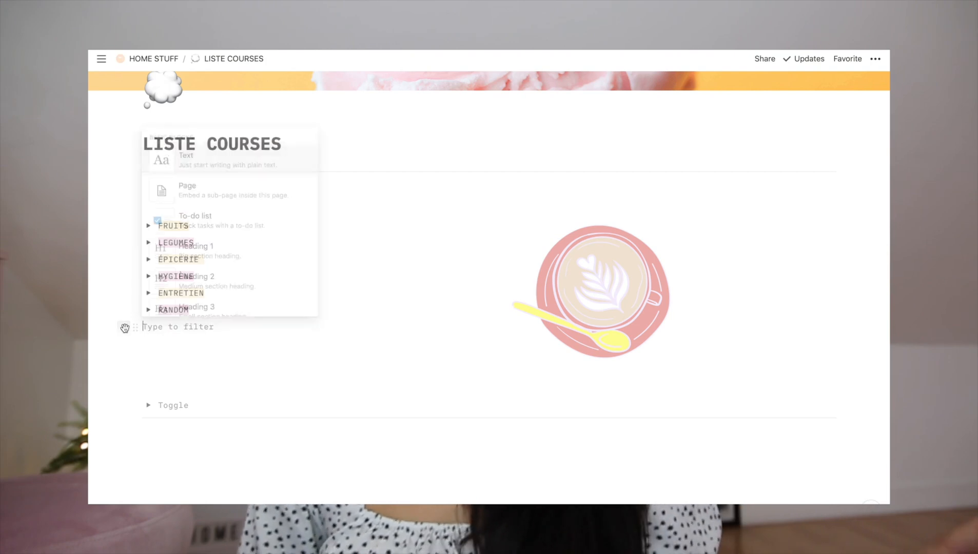
scroll(227, 275, down, 3)
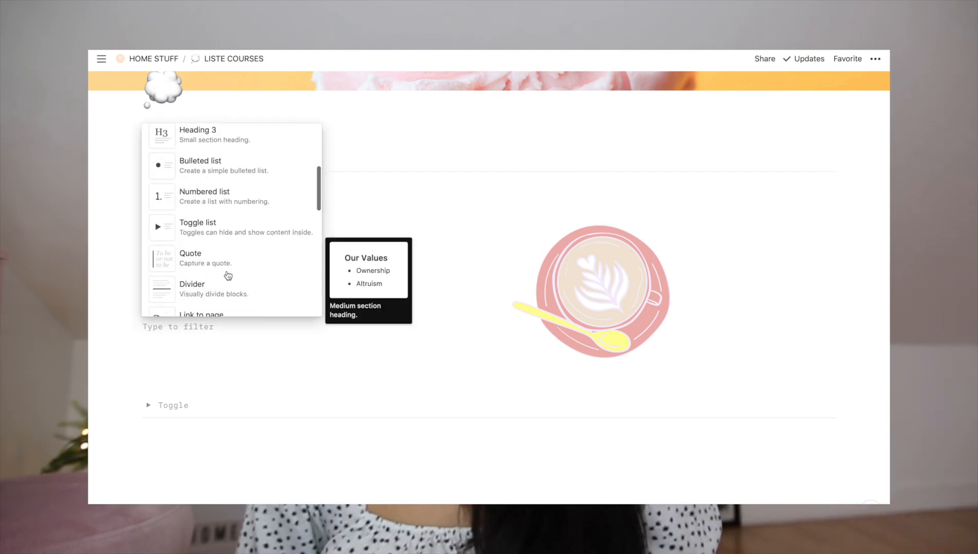
click(215, 226)
text(Youtu)
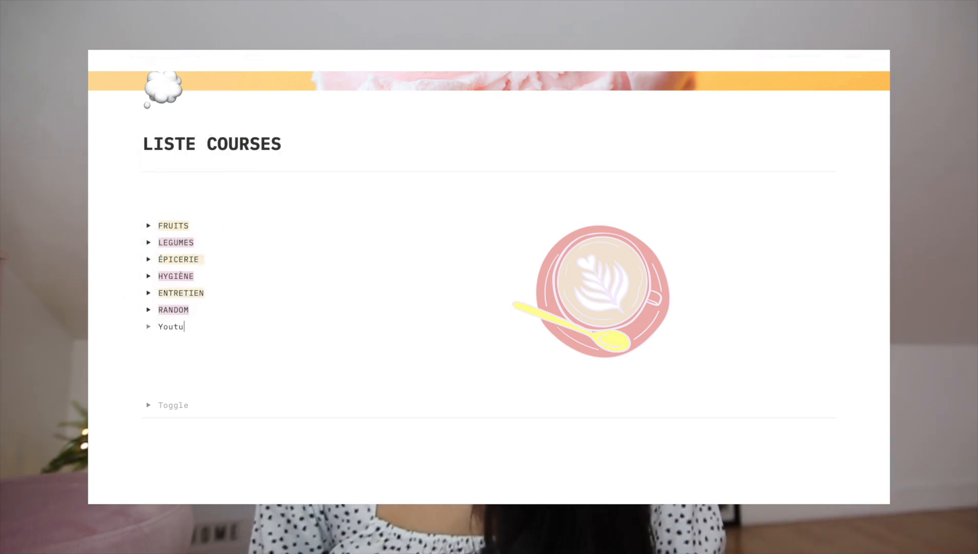
Step: Expand the Youtube toggle, add an empty to-do item inside it, and collapse the toggle again
click(149, 329)
drag(143, 346, 170, 353)
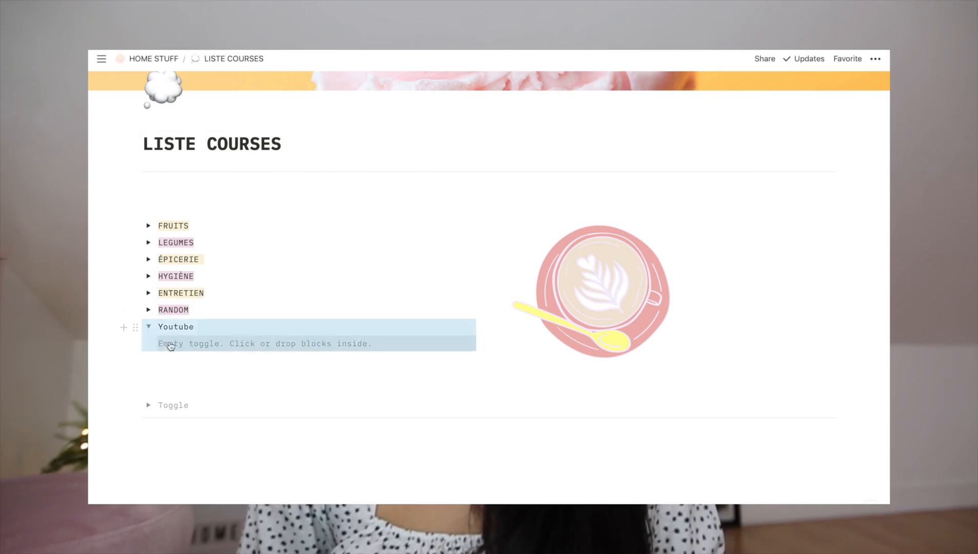
click(170, 345)
click(139, 345)
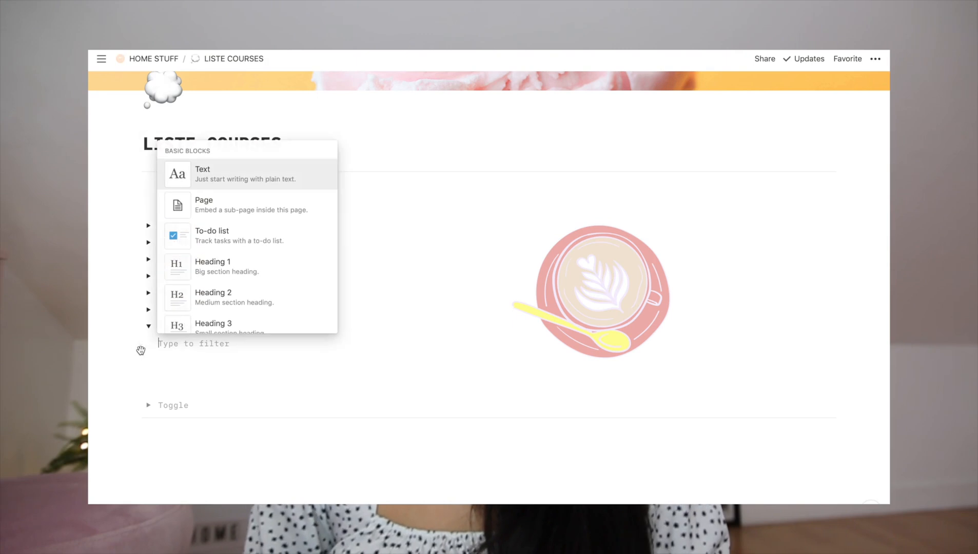
click(218, 236)
scroll(295, 371, up, 2)
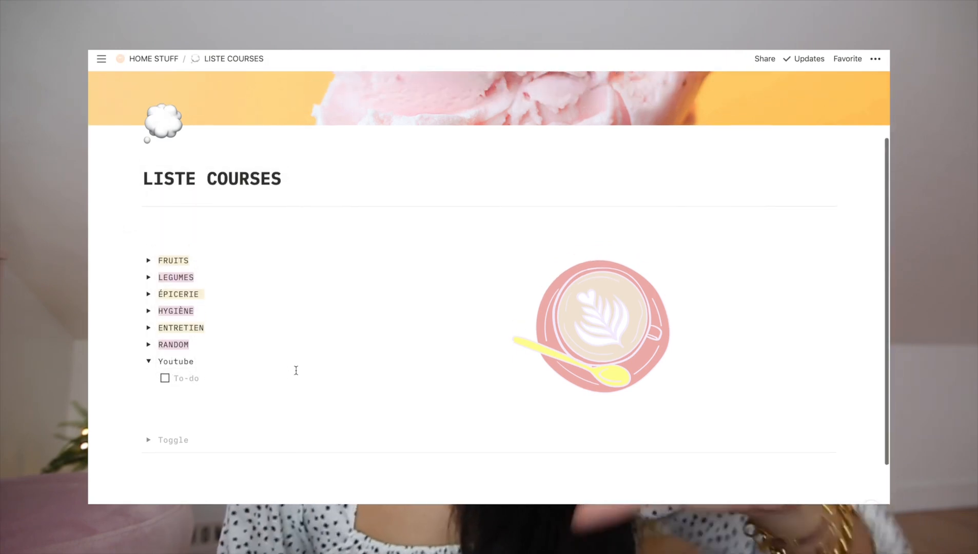
click(152, 376)
scroll(253, 367, up, 3)
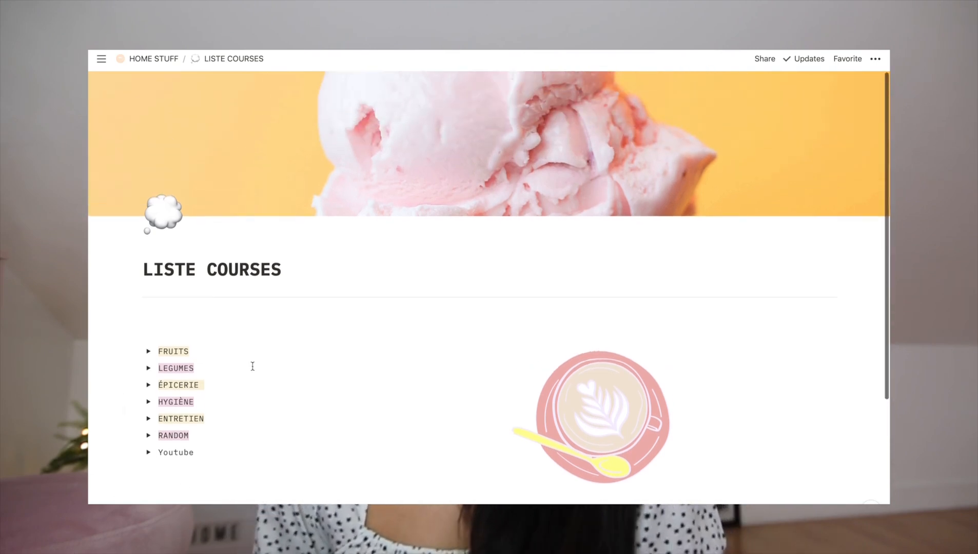
Step: Open the HABIT TRACKER from the HOME STUFF page and tick reading (LIRE) and healthy eating for Friday and Saturday
click(163, 61)
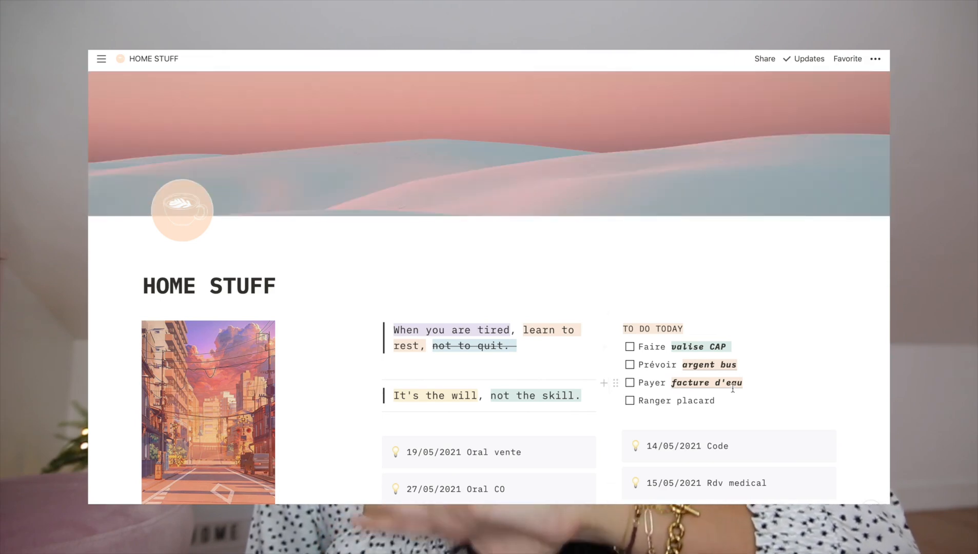
scroll(733, 389, down, 5)
click(690, 374)
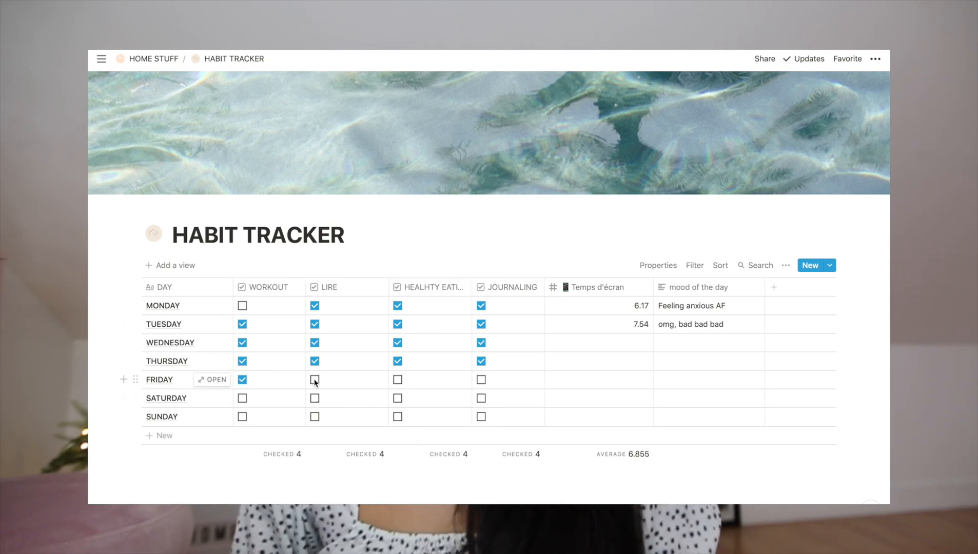
click(398, 400)
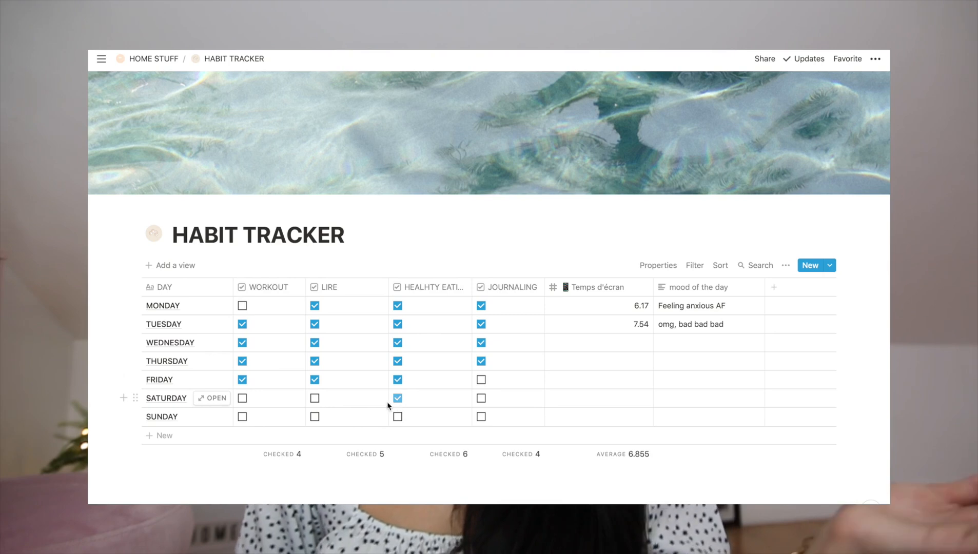
click(315, 399)
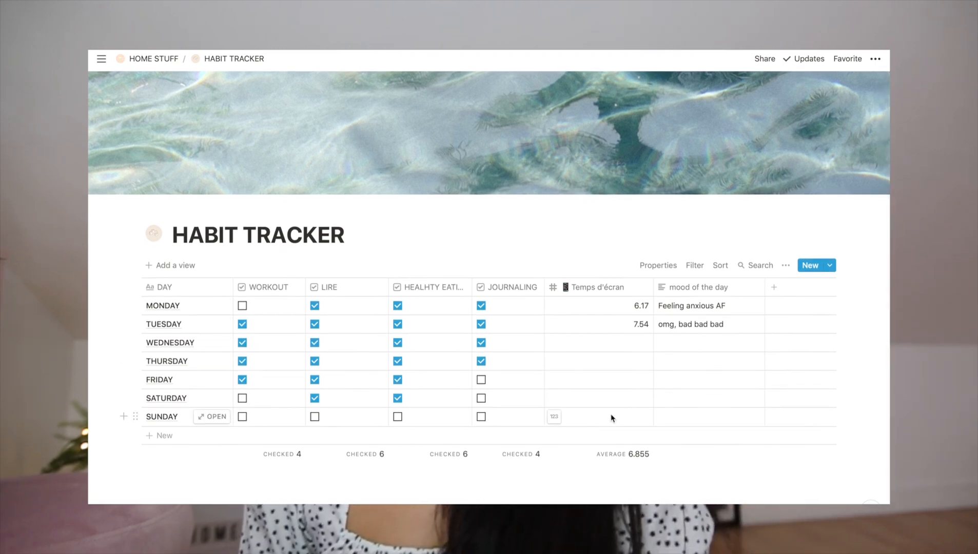
Step: Return to the HOME STUFF page and look through its May 2021 calendar down to the Daily Stuff to do board
mouse_move(101, 59)
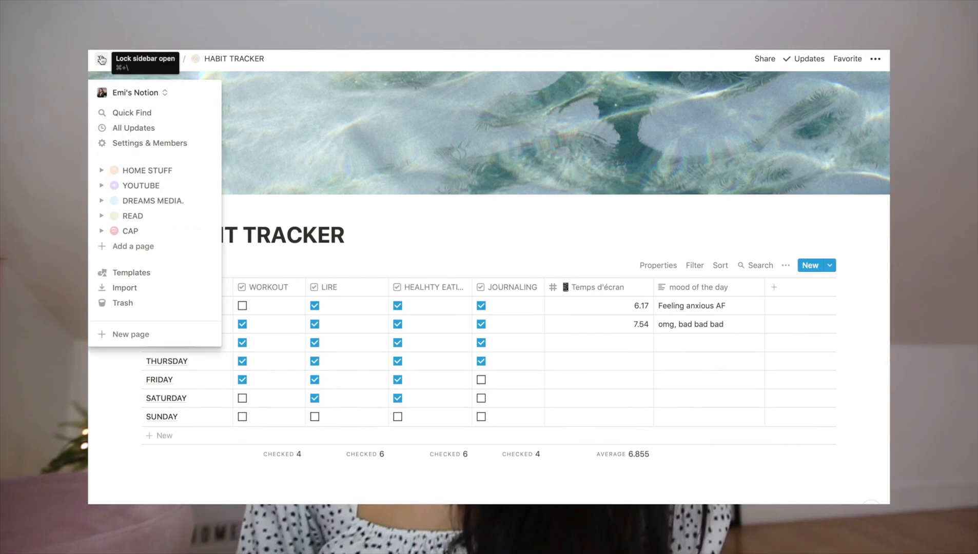
click(131, 176)
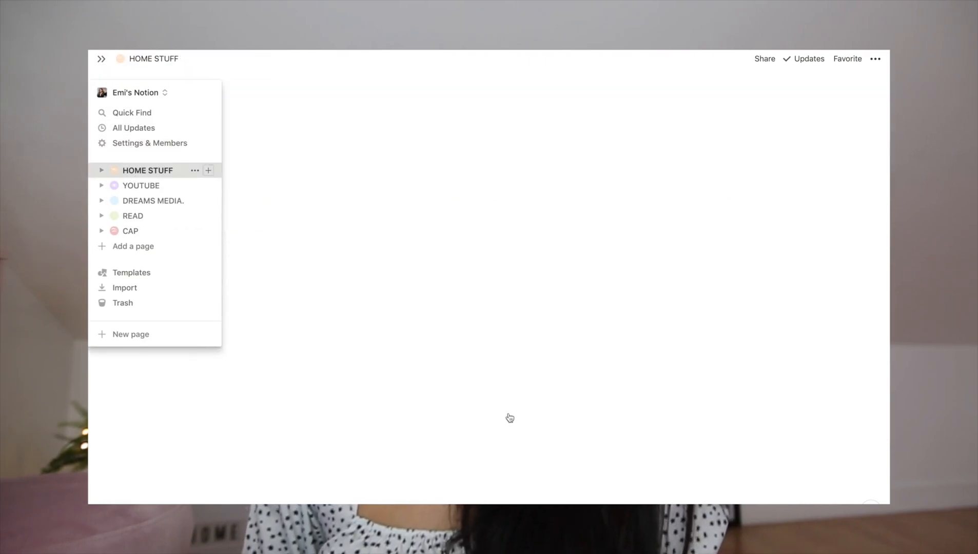
scroll(510, 418, down, 6)
scroll(510, 417, down, 2)
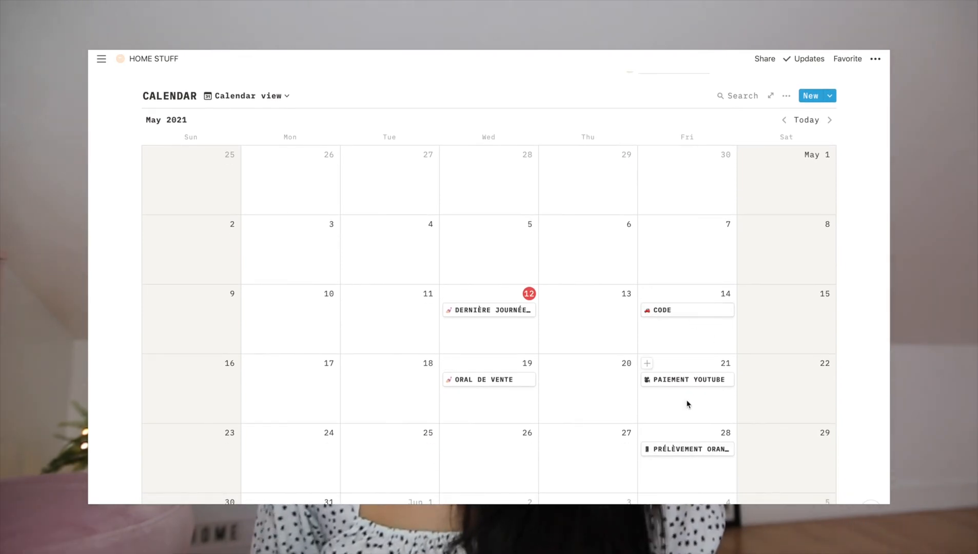
scroll(511, 385, down, 2)
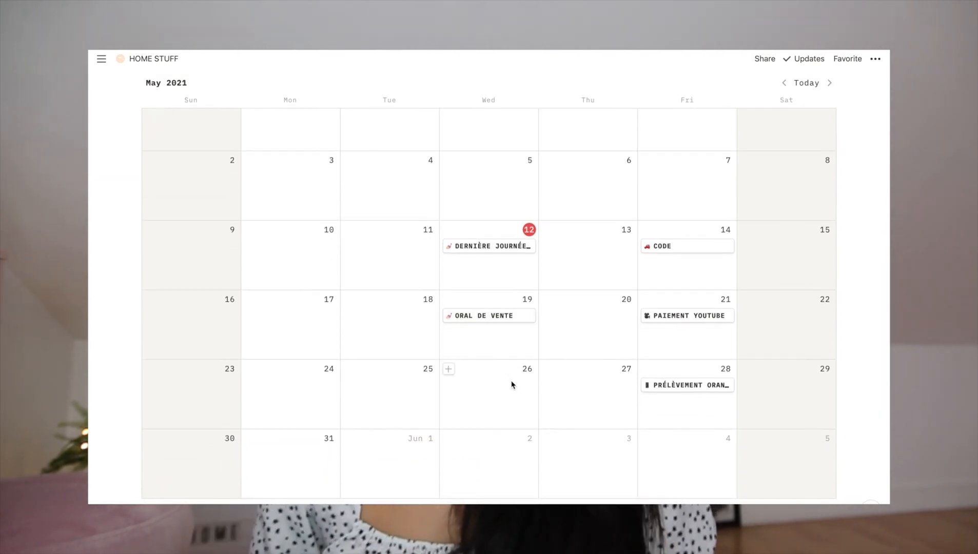
scroll(512, 385, up, 1)
scroll(512, 385, down, 2)
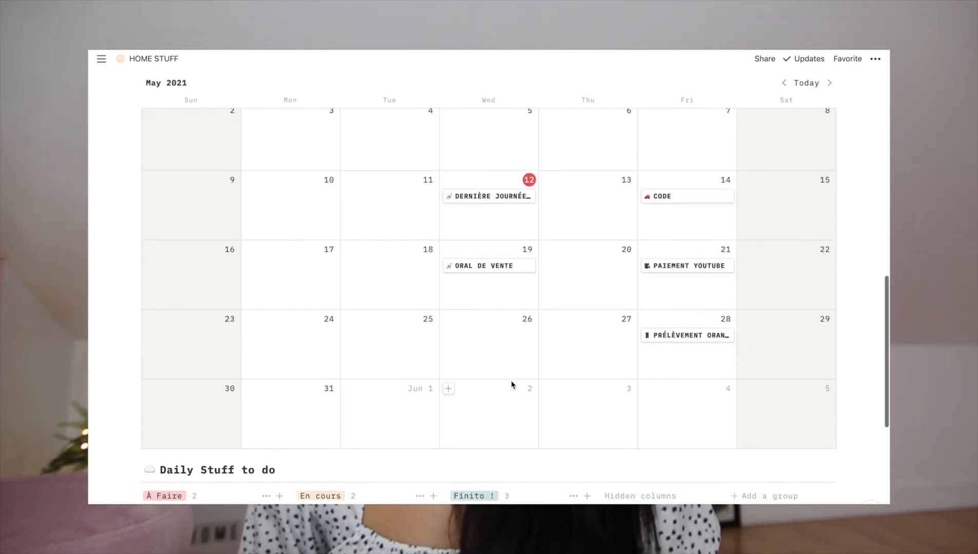
scroll(512, 385, down, 4)
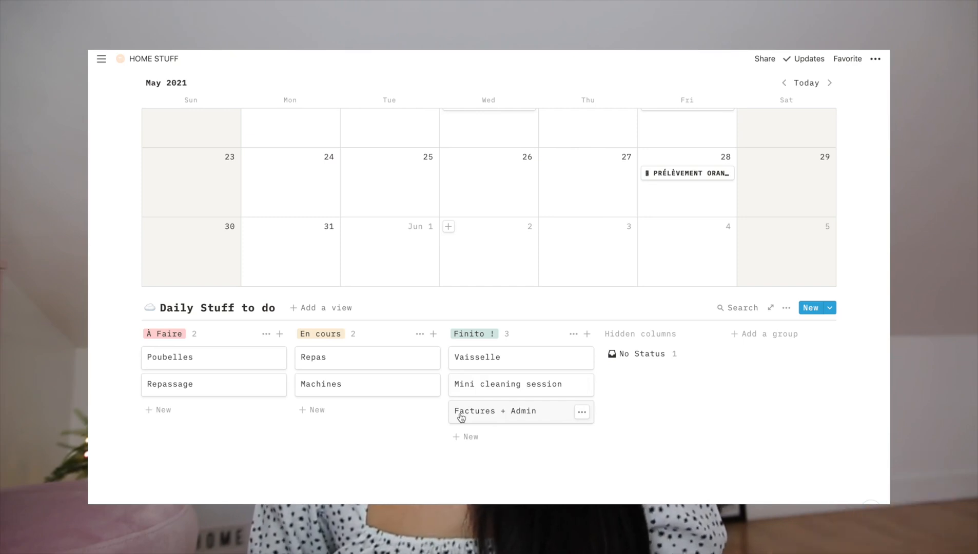
Step: On the Daily Stuff to do board, move Factures + Admin, Machines and Repas to À Faire and Repassage to En cours
drag(461, 418, 366, 424)
drag(172, 411, 154, 408)
drag(343, 389, 179, 438)
drag(351, 364, 189, 480)
drag(173, 386, 331, 355)
drag(167, 463, 172, 403)
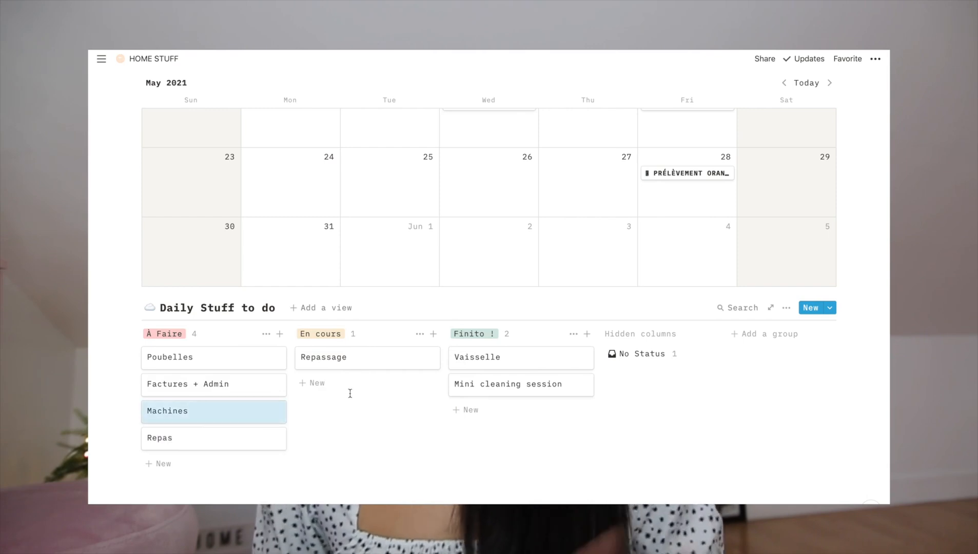
Step: Move the Machines and Mini cleaning session cards to En cours and the Repas card to Finito !
drag(199, 418, 338, 389)
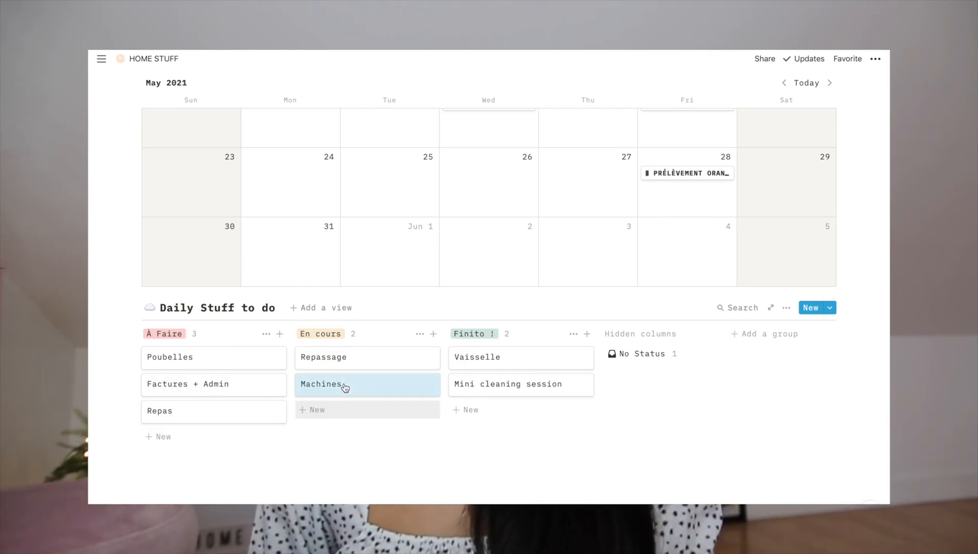
scroll(345, 388, up, 1)
drag(494, 426, 336, 442)
drag(197, 443, 495, 411)
scroll(496, 409, down, 2)
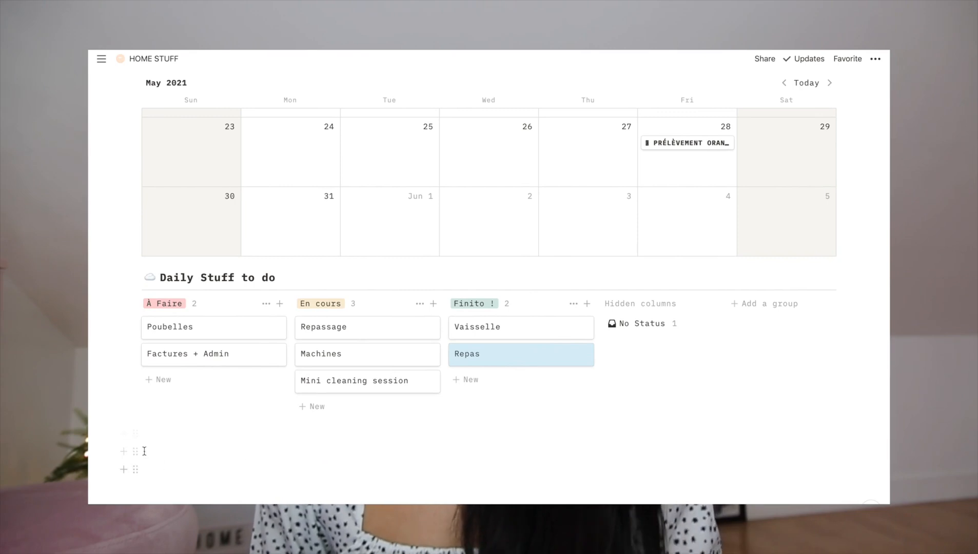
Step: Browse the block types that can be inserted below the board, as far as the inline databases such as Board - Inline
click(126, 436)
scroll(247, 386, down, 7)
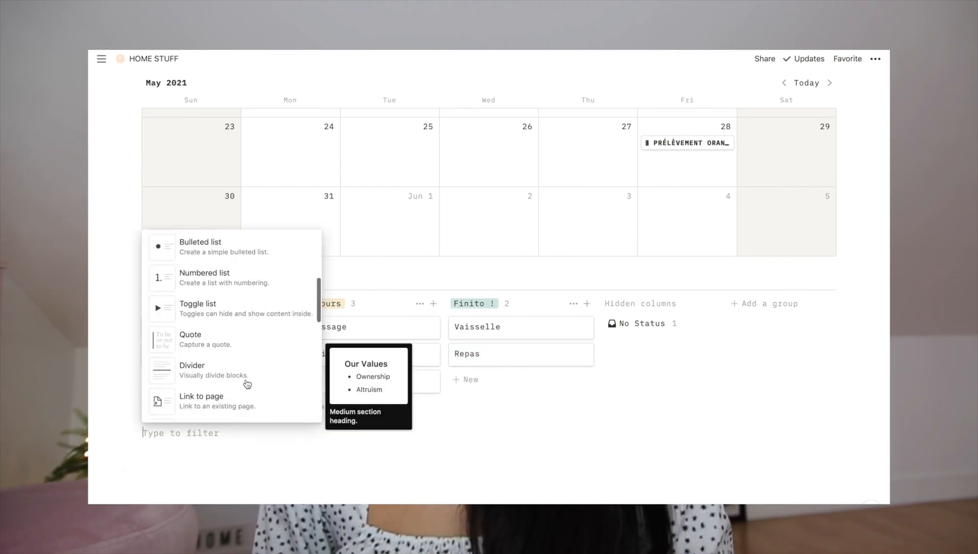
scroll(245, 384, down, 5)
scroll(245, 384, up, 2)
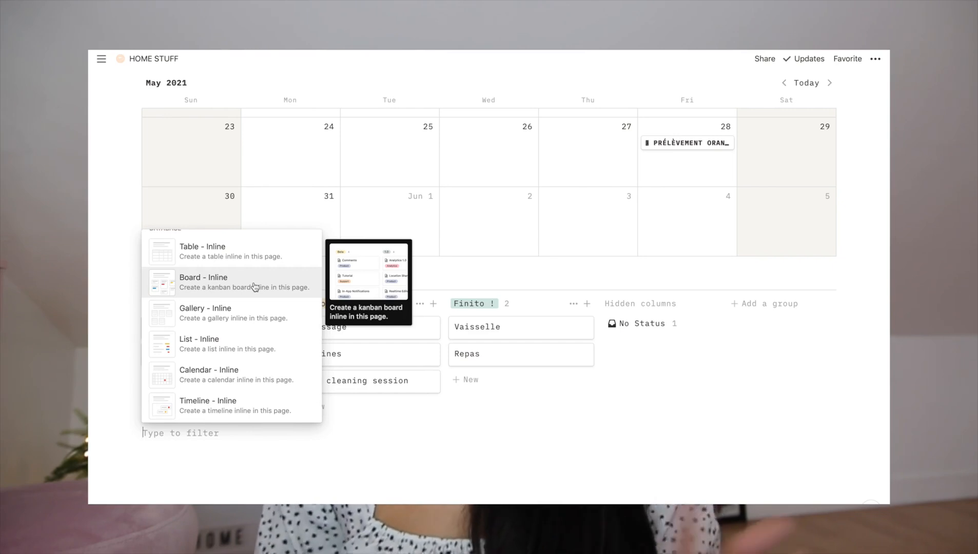
click(360, 461)
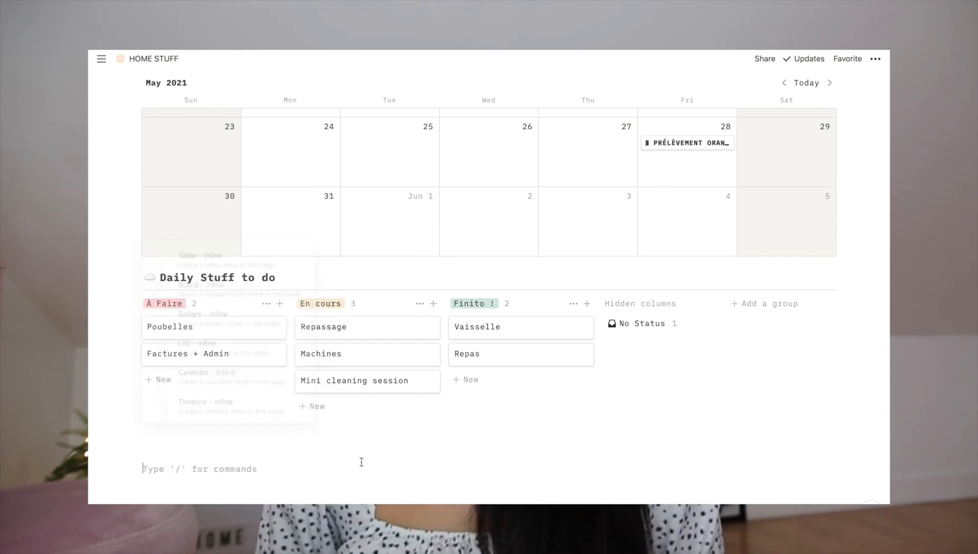
Step: Open the YOUTUBE page and look over its channel bookmark and PLANNING calendar
scroll(362, 462, up, 15)
scroll(362, 462, down, 2)
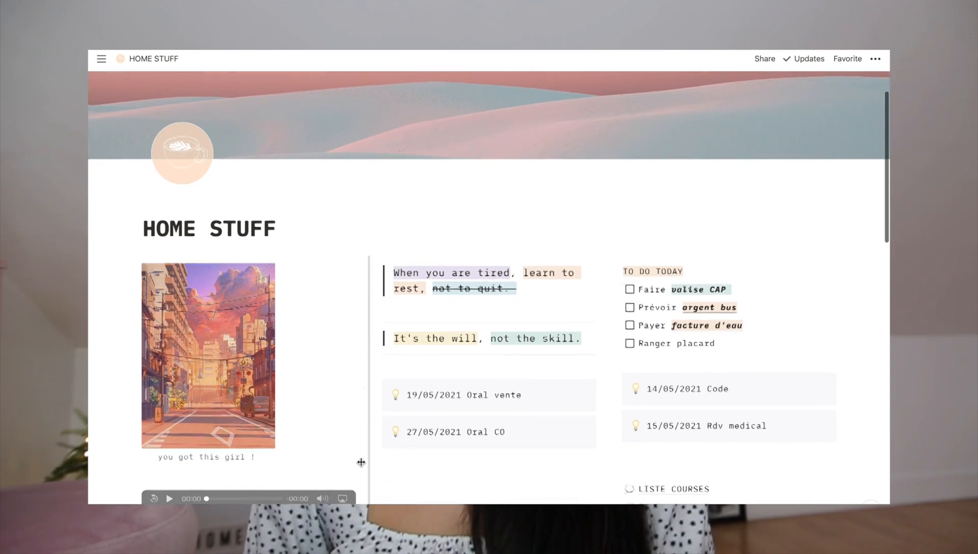
scroll(361, 462, up, 2)
mouse_move(101, 61)
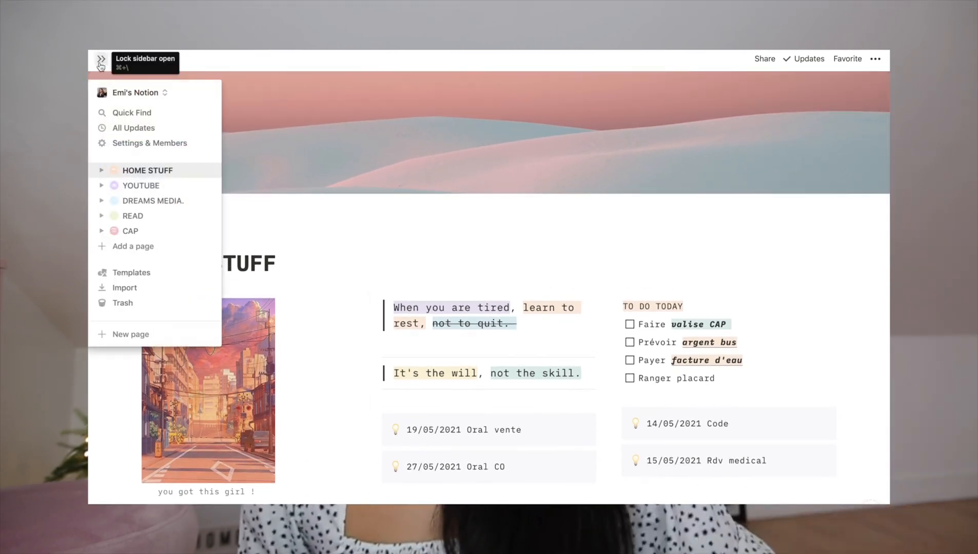
click(140, 187)
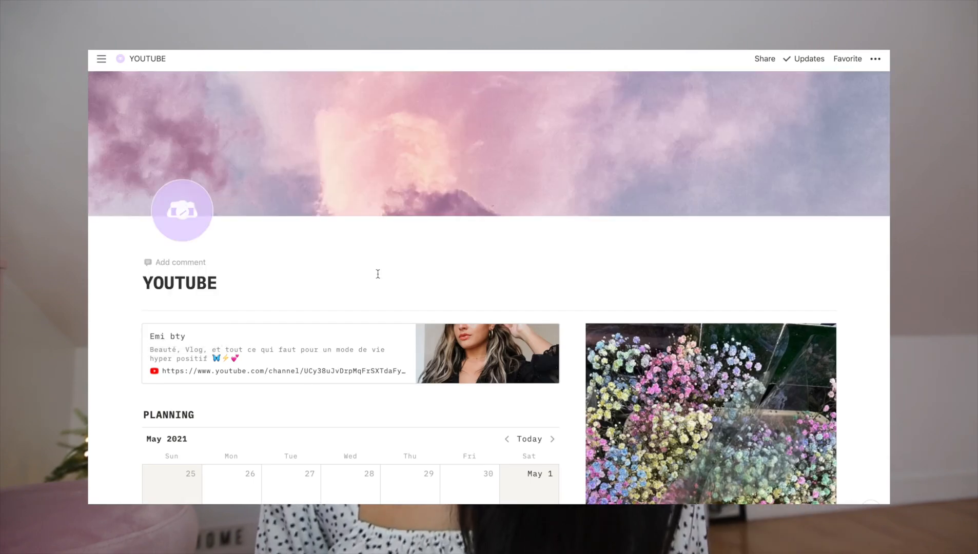
scroll(378, 274, down, 2)
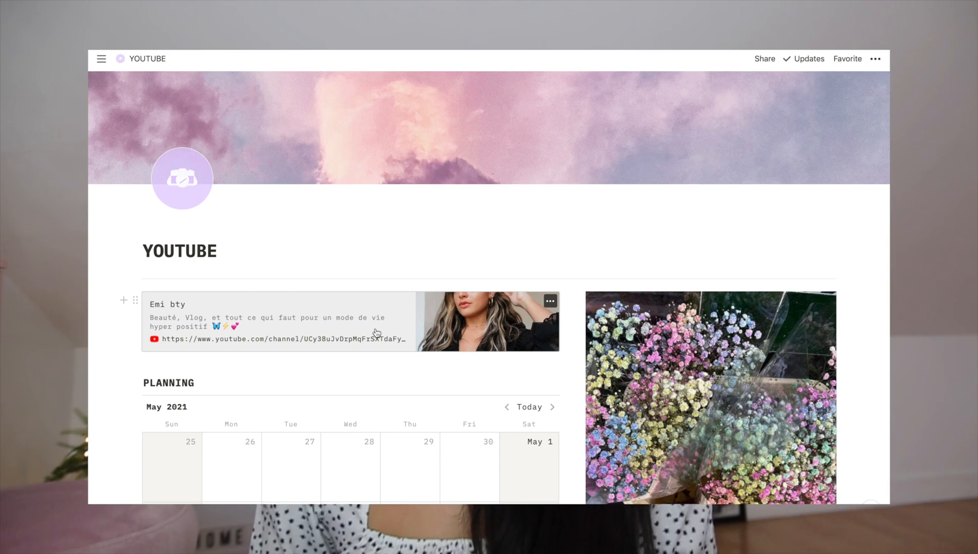
scroll(377, 333, down, 5)
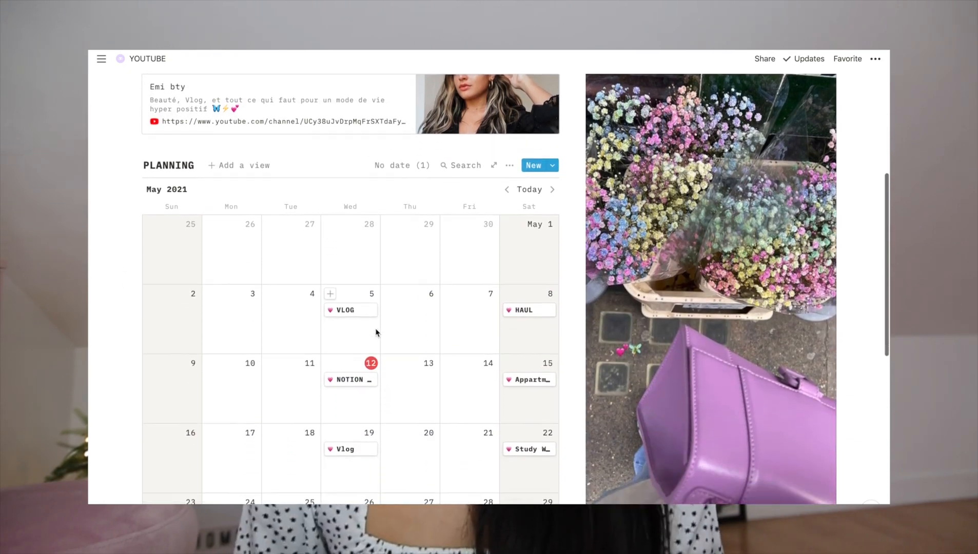
scroll(377, 333, down, 2)
scroll(377, 333, down, 1)
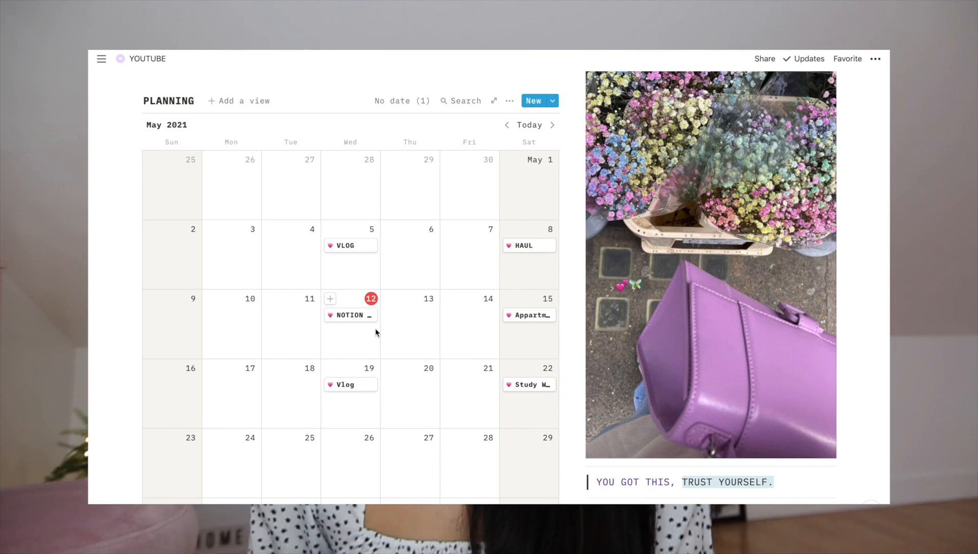
Step: Open the May 12 NOTION TOUR entry, add the bullet "Faire barre d'info." to its notes, and close it
click(361, 326)
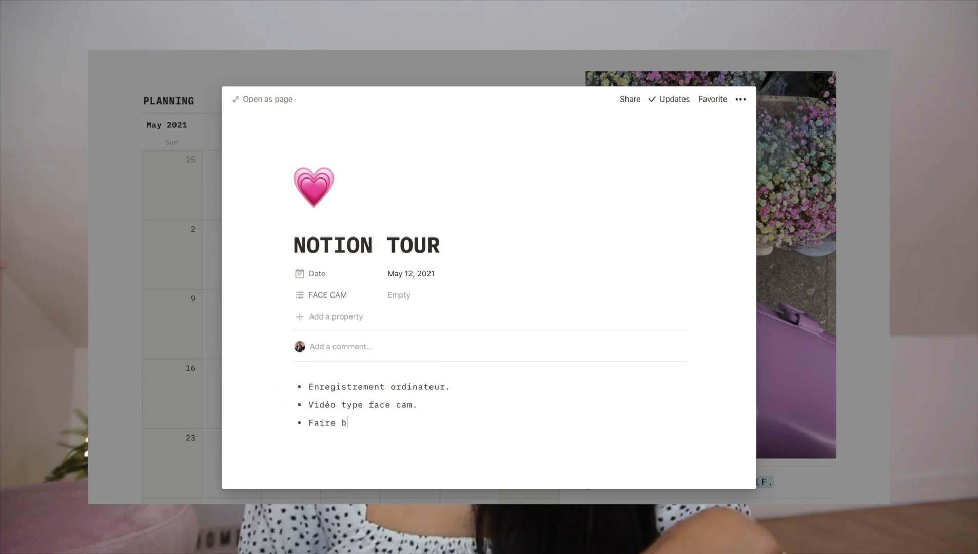
text(re d'inf)
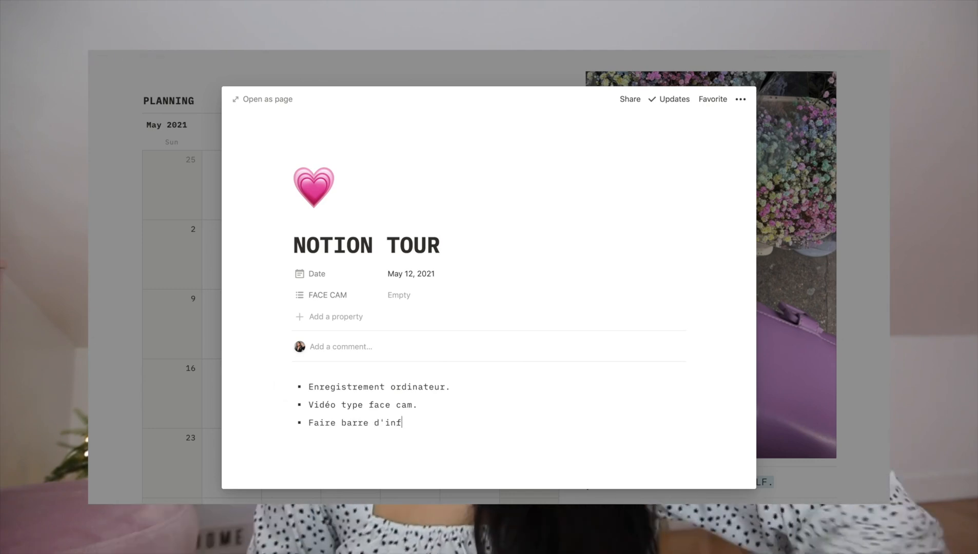
text(o.)
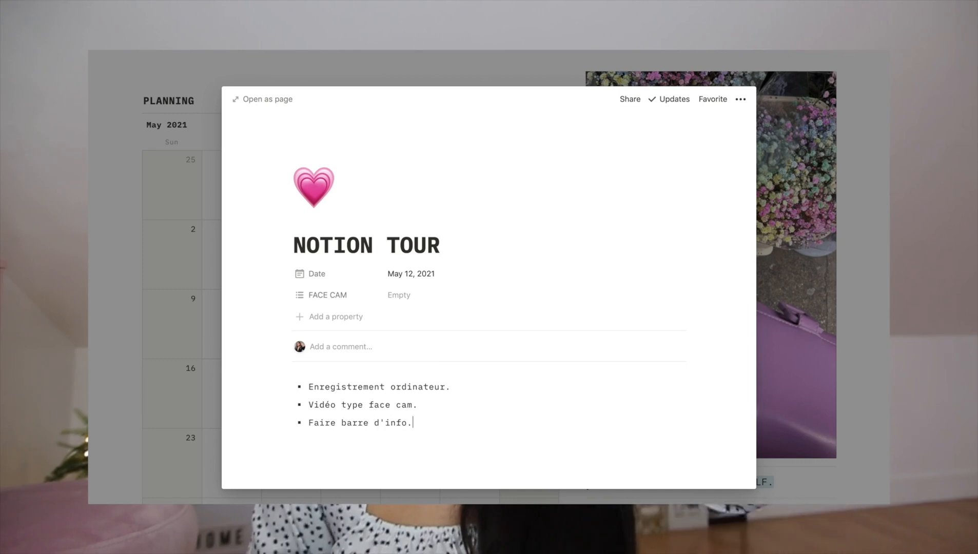
click(863, 303)
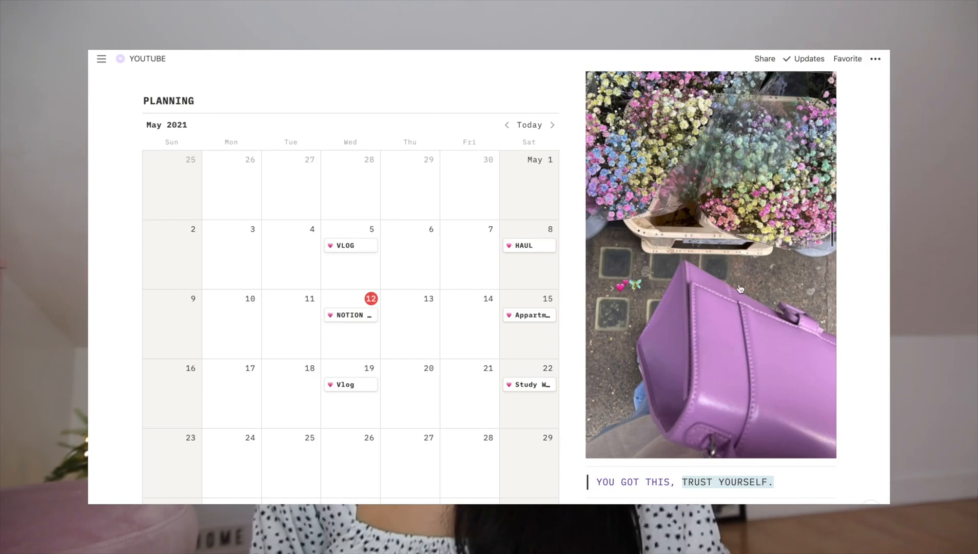
Step: Check off Filmer ordi enregistrement in the TO DO FOR YOUTUBE list
scroll(750, 287, down, 3)
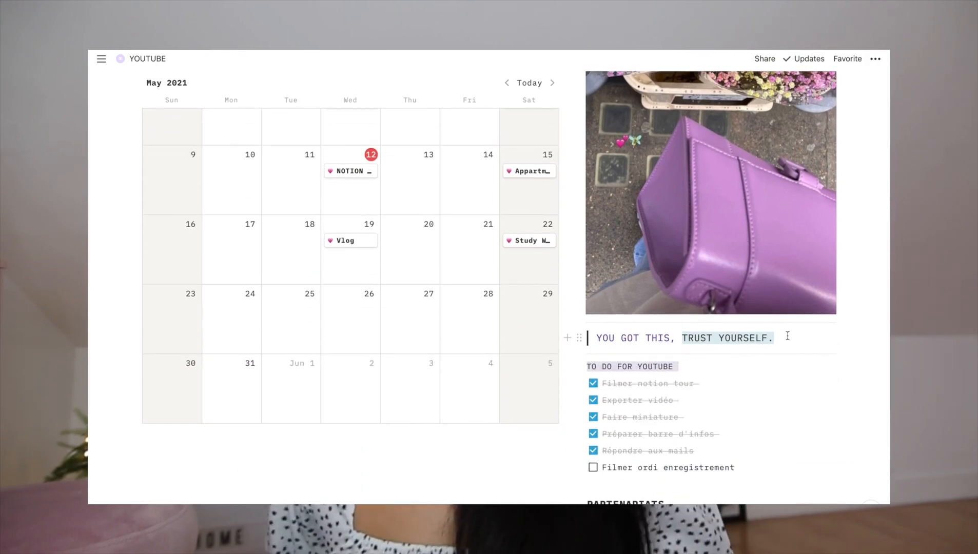
scroll(788, 336, down, 1)
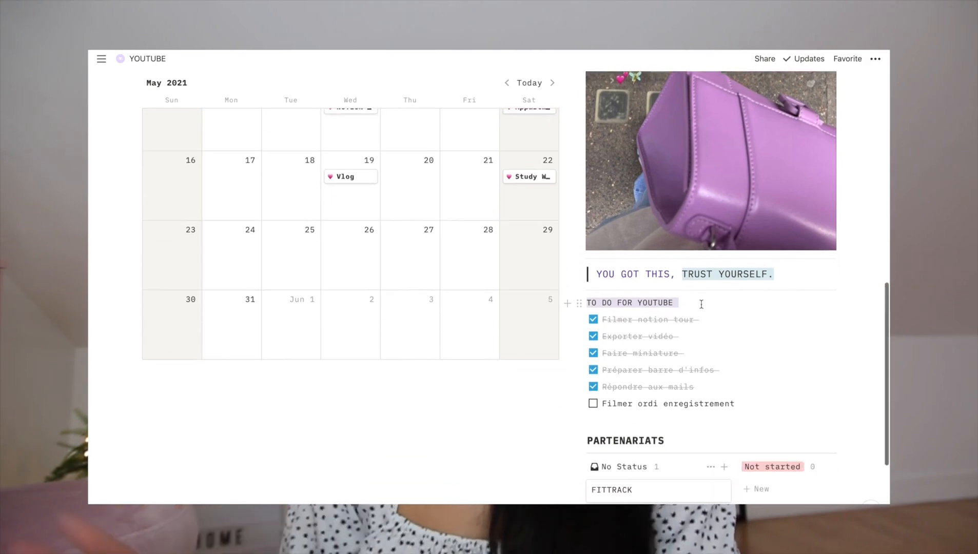
click(594, 404)
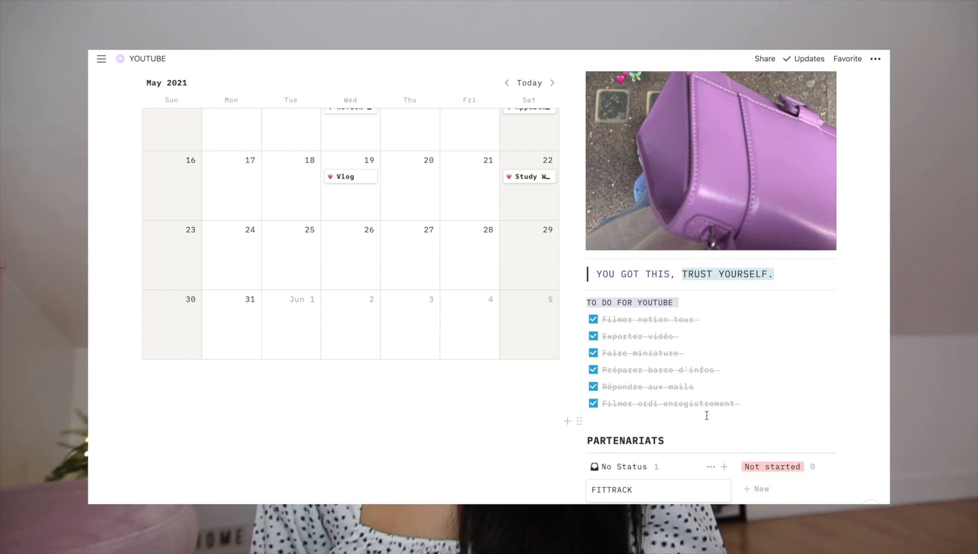
Step: Look across the PARTENARIATS board's status columns as far as Completed
scroll(706, 416, down, 2)
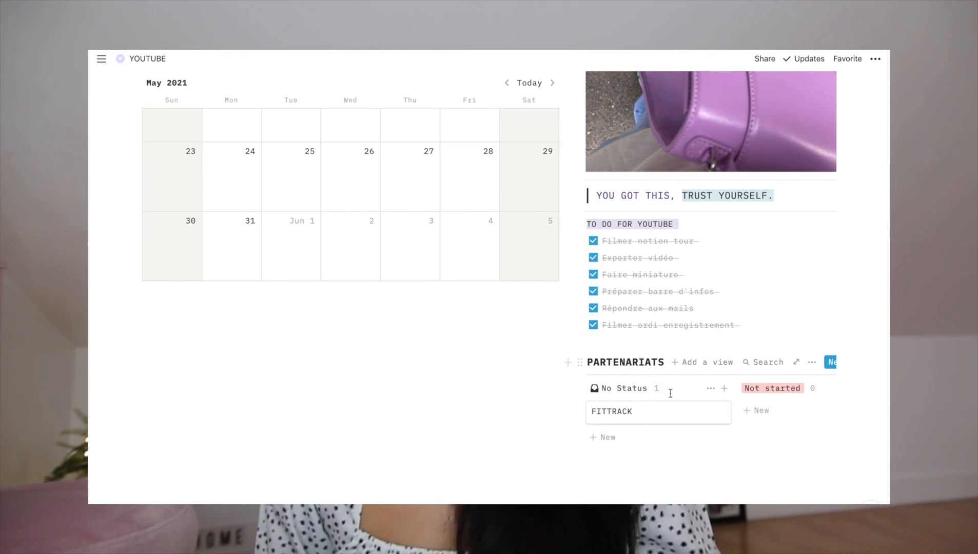
scroll(670, 393, down, 1)
scroll(635, 364, right, 5)
scroll(787, 358, right, 4)
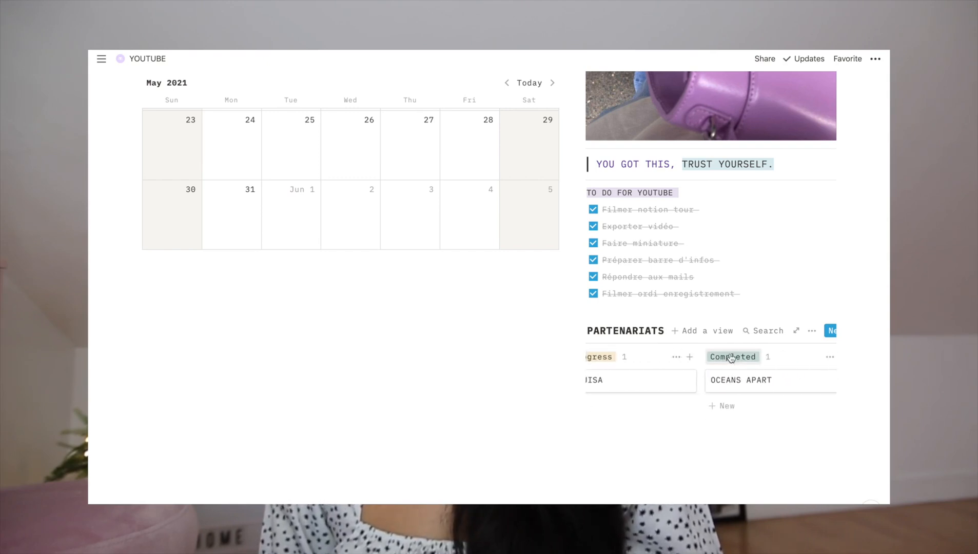
Step: Move the ANA LUISA card to Not started and back to In progress on the PARTENARIATS board
scroll(731, 358, left, 3)
drag(753, 385, 627, 386)
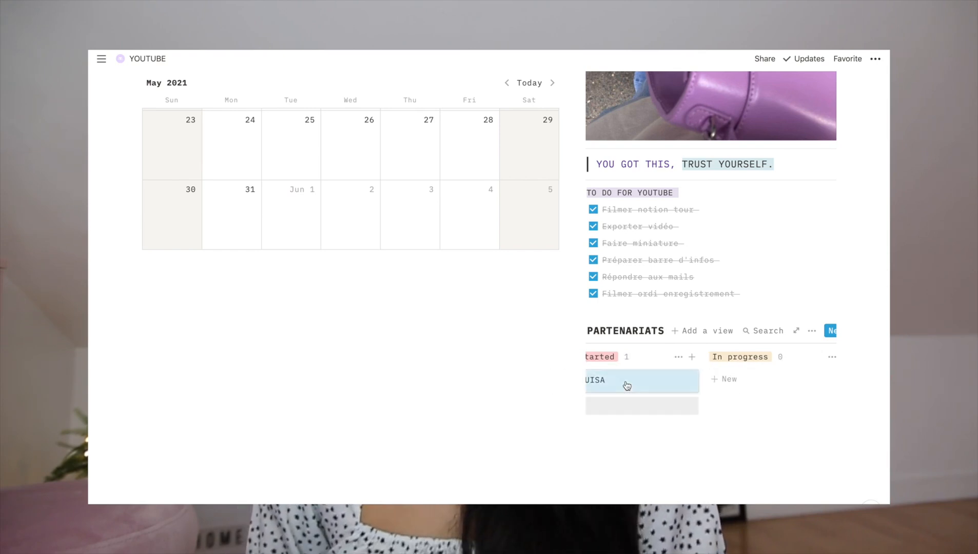
scroll(628, 386, left, 2)
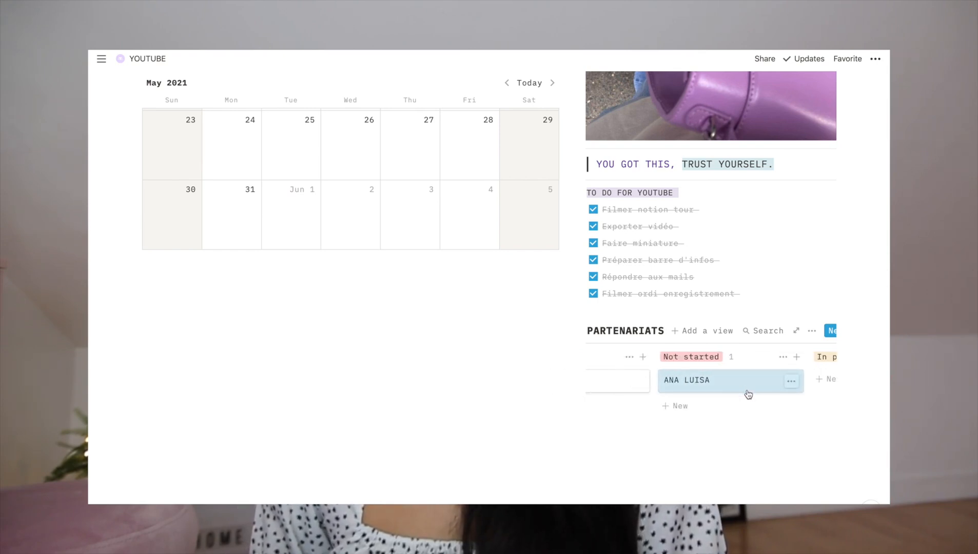
scroll(749, 394, right, 2)
drag(642, 384, 788, 384)
scroll(788, 385, right, 3)
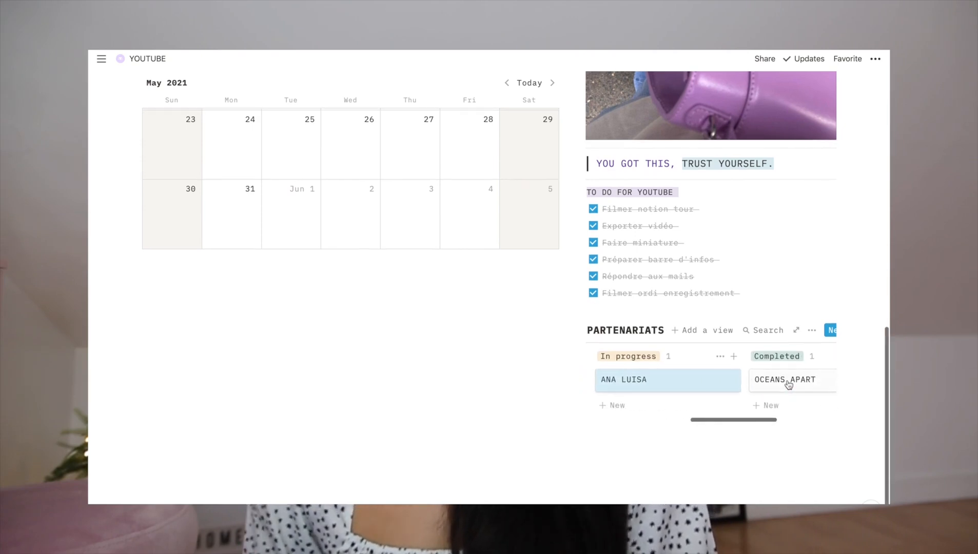
Step: Open the ANA LUISA partnership card, add the note "Répondre aux mails !", and close it
scroll(789, 385, up, 3)
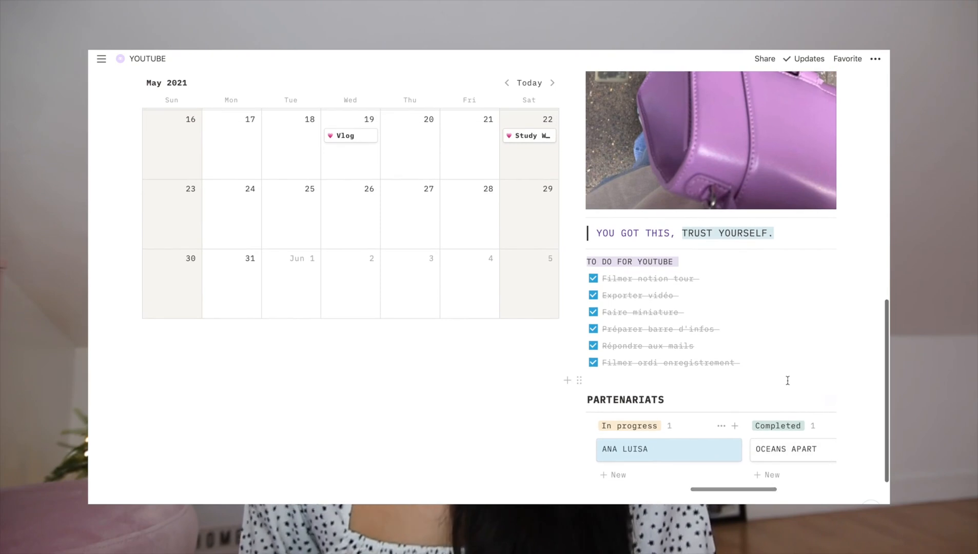
click(653, 454)
click(330, 300)
text(Répondre aux )
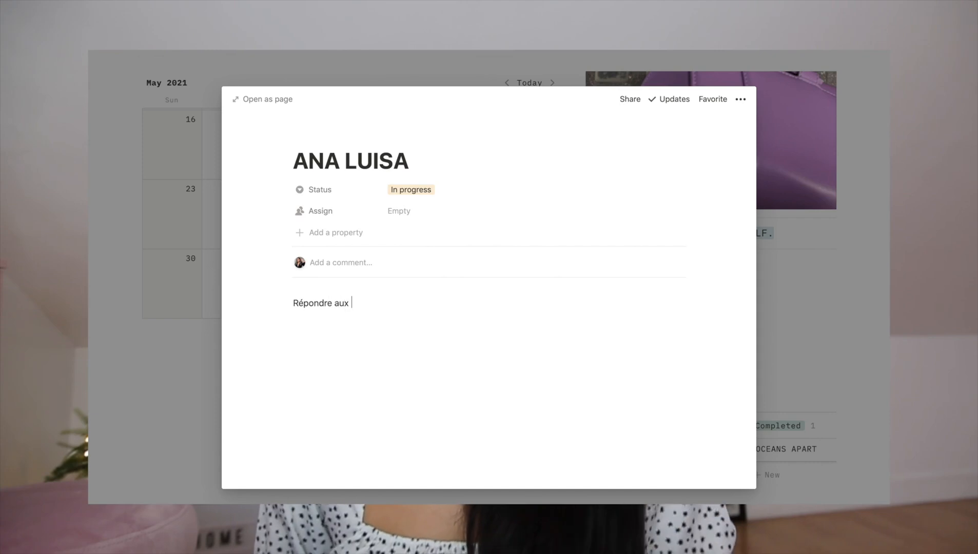
text(mails !)
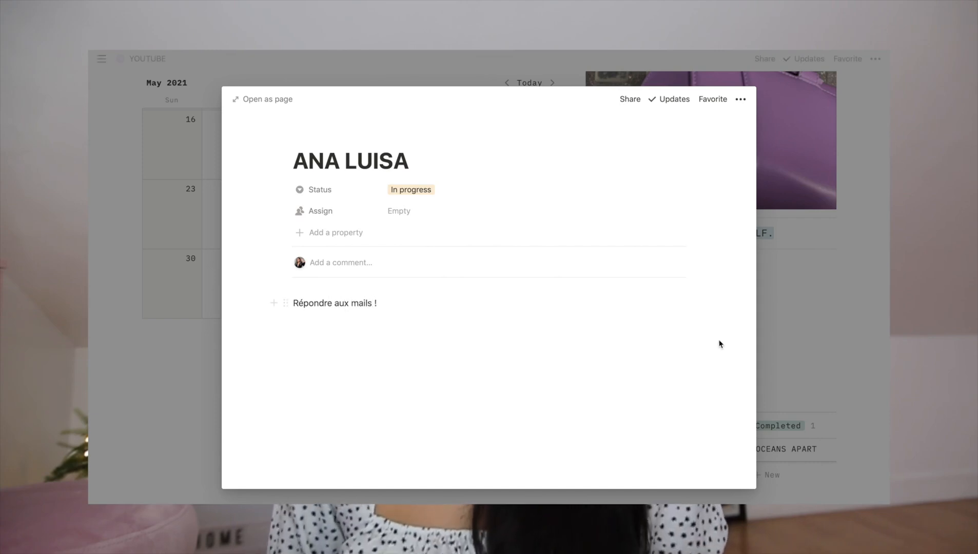
click(855, 367)
Step: Open the DREAMS MEDIA. page and check off Petit post under DAILY STUFF TO DO
scroll(696, 311, up, 4)
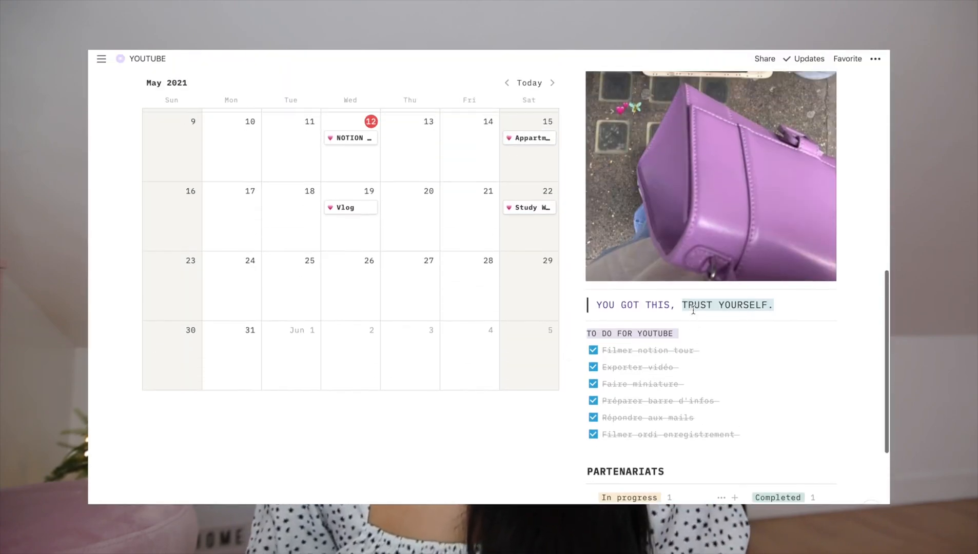
scroll(693, 310, up, 6)
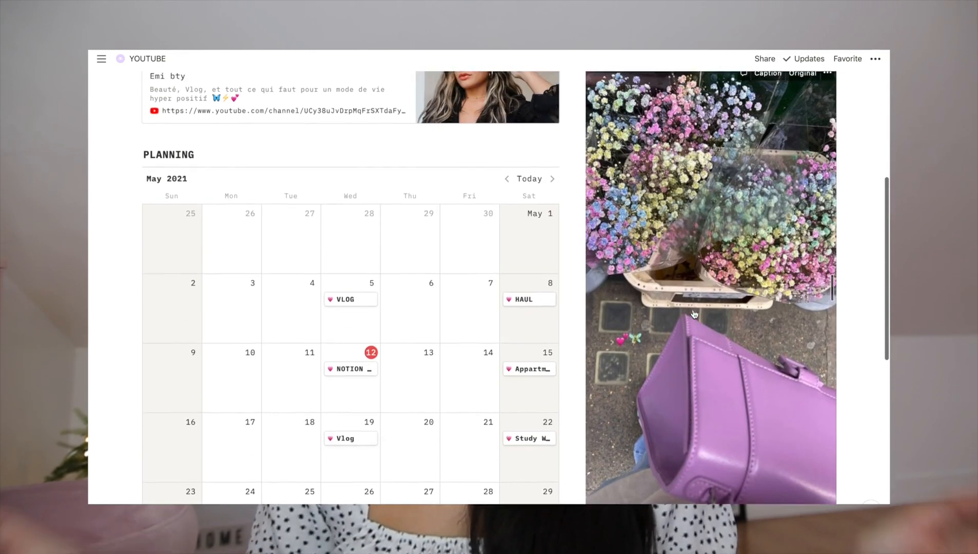
scroll(694, 314, up, 5)
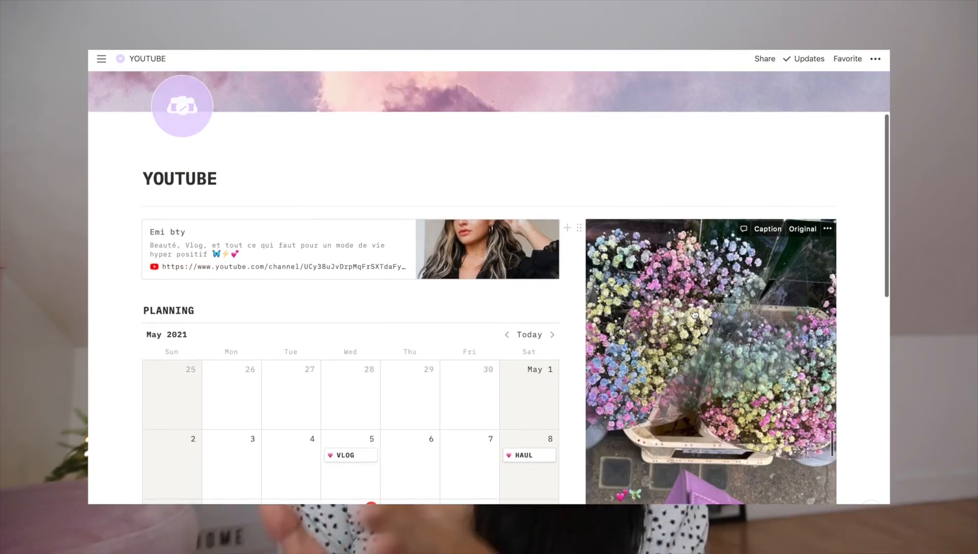
scroll(694, 314, up, 2)
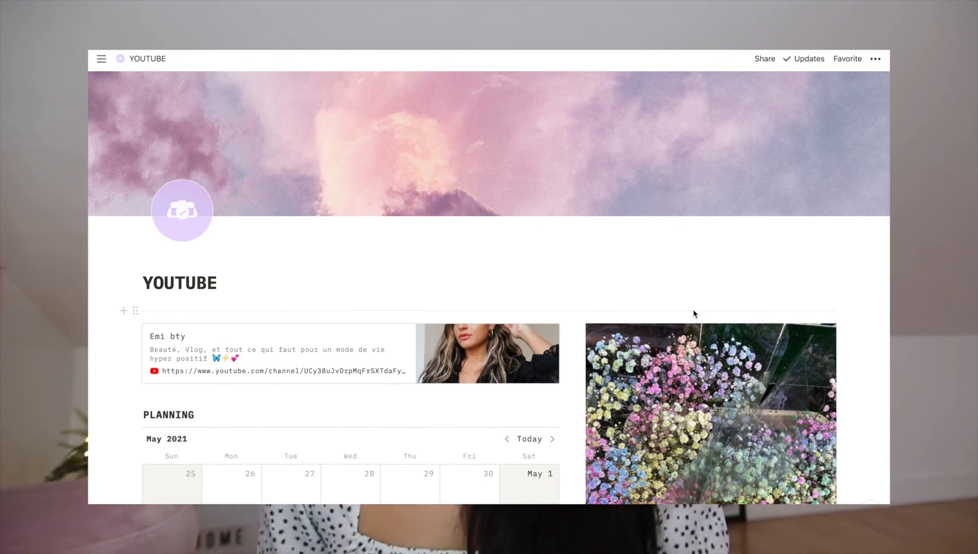
mouse_move(101, 58)
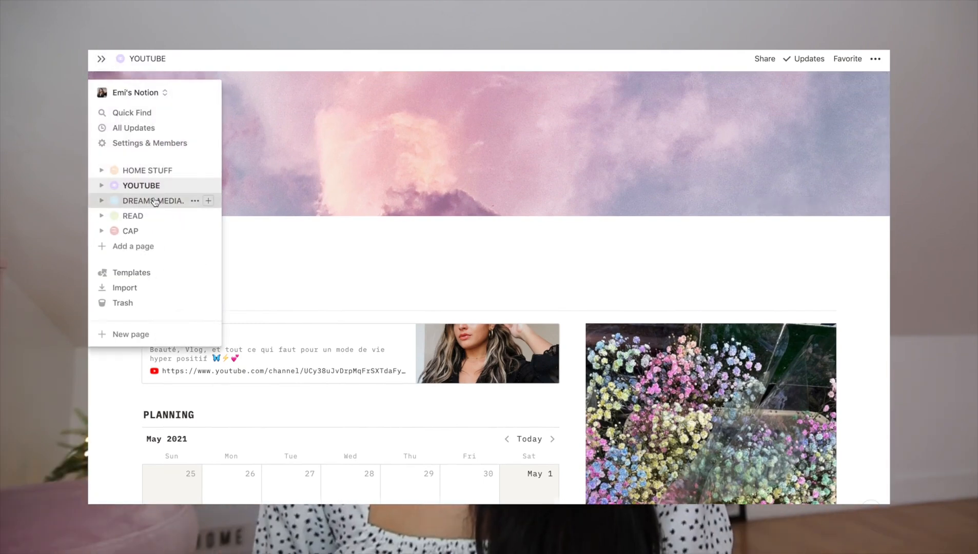
click(154, 201)
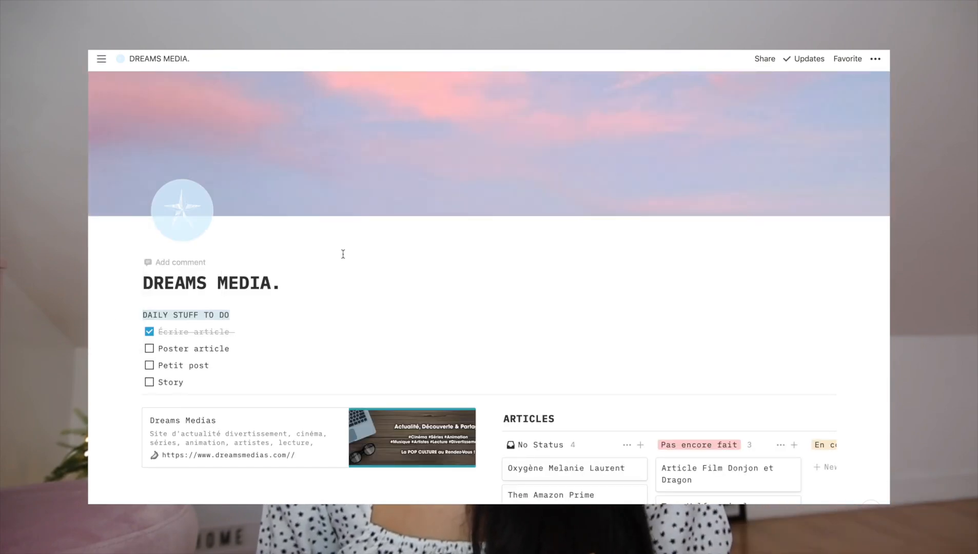
scroll(343, 254, down, 1)
click(149, 331)
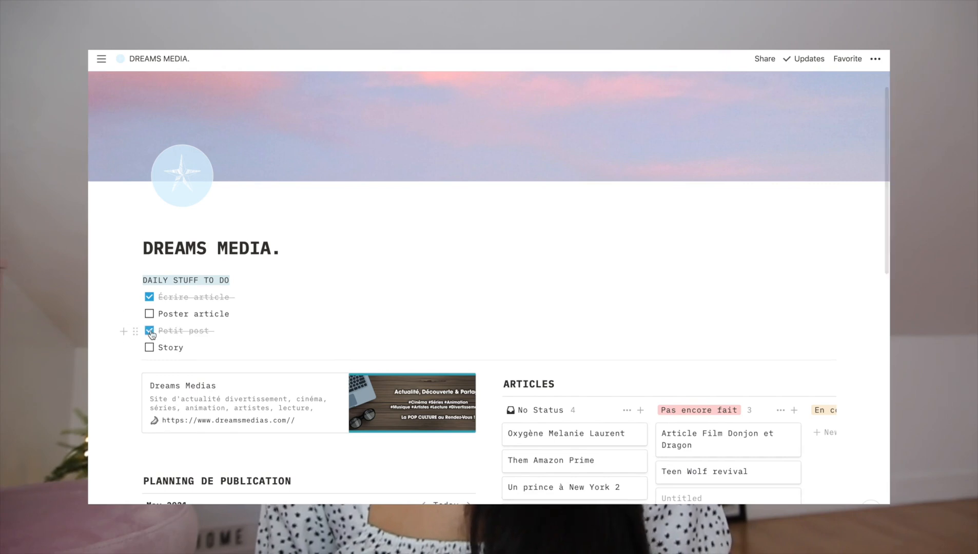
Step: Look over the PLANNING DE PUBLICATION calendar, then open and close its May 10 entry
scroll(169, 336, down, 3)
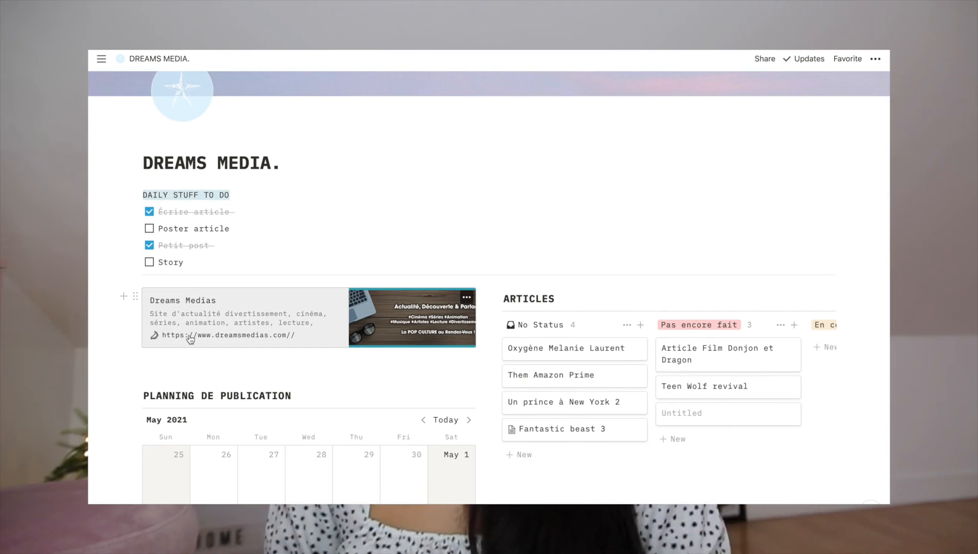
scroll(190, 339, down, 5)
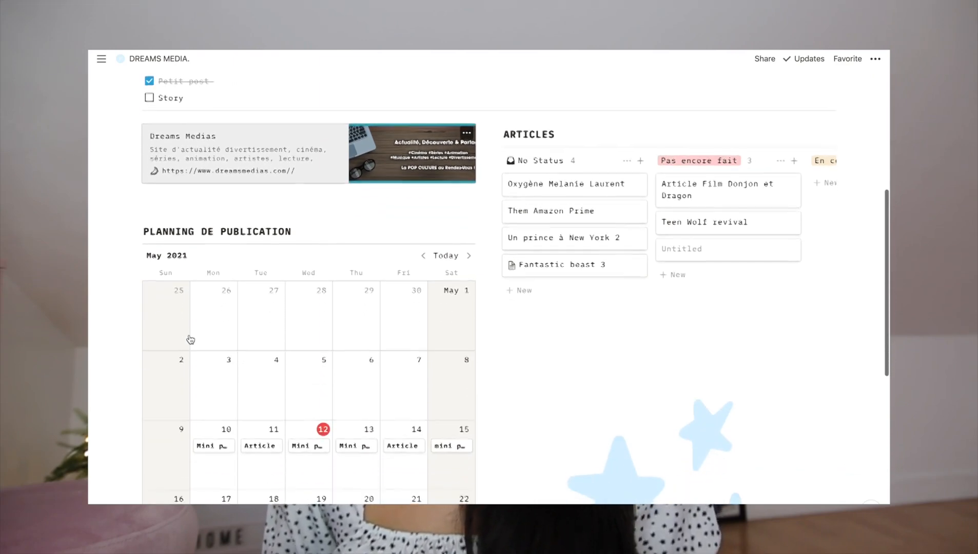
scroll(190, 339, down, 4)
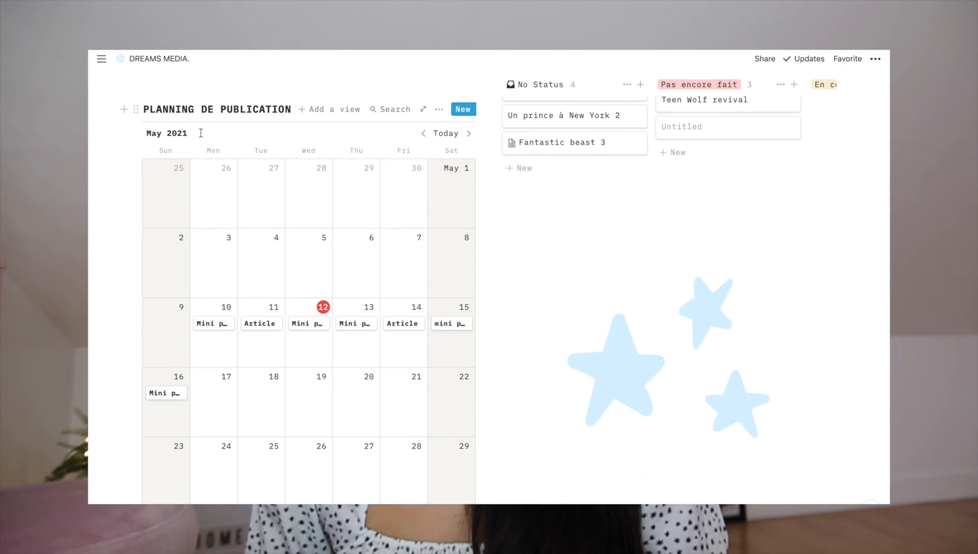
scroll(202, 241, down, 1)
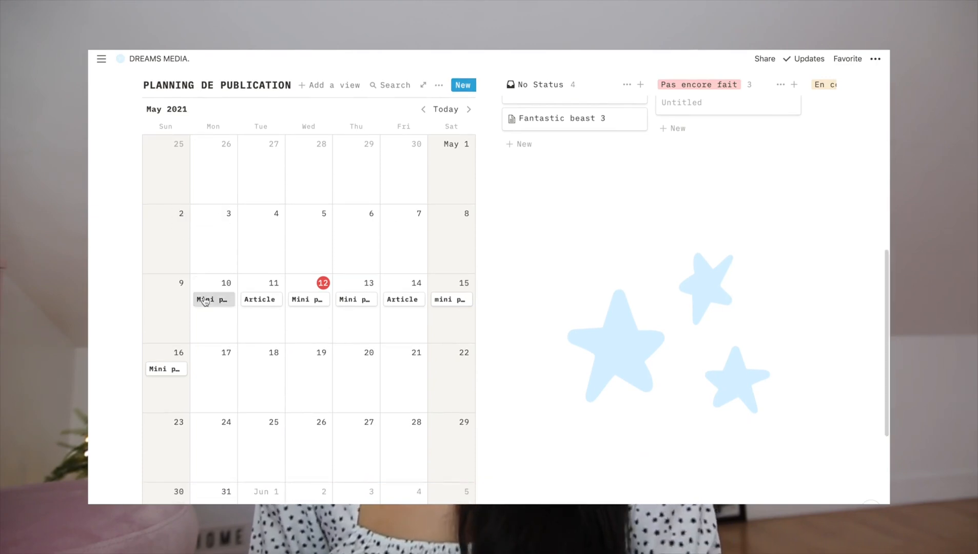
click(205, 299)
click(790, 209)
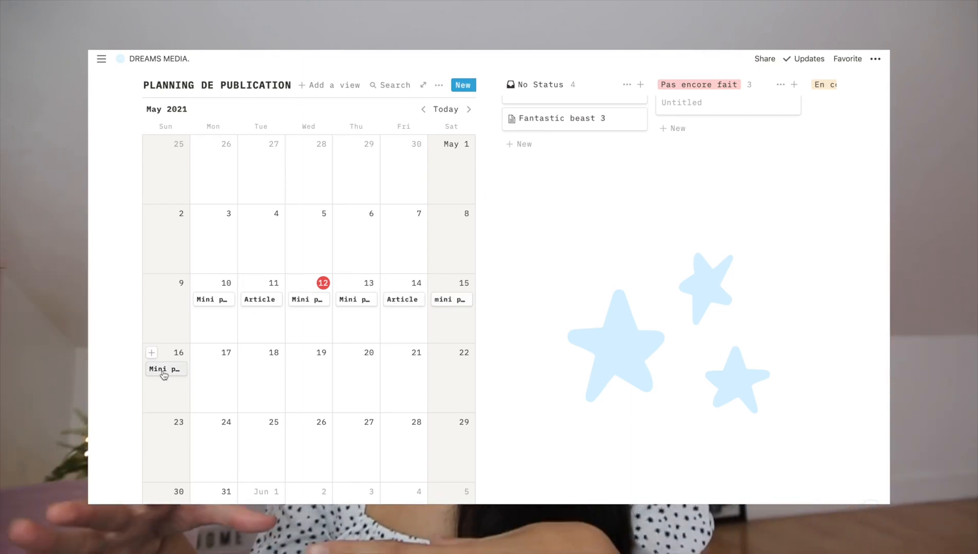
Step: Move the Article Film Donjon et Dragon card from Pas encore fait to En cours on the ARTICLES board
scroll(164, 375, up, 3)
scroll(164, 374, up, 2)
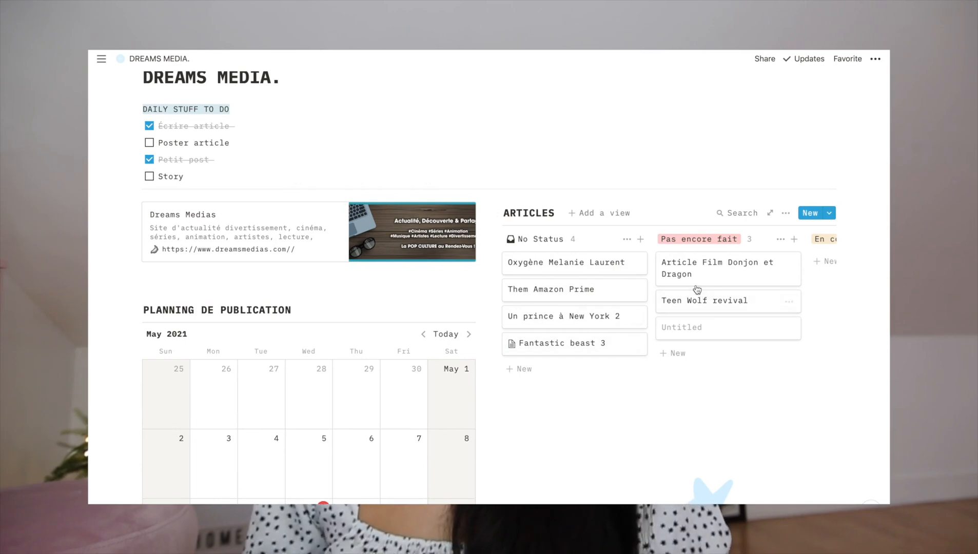
scroll(695, 275, right, 5)
drag(605, 267, 724, 267)
scroll(570, 280, left, 3)
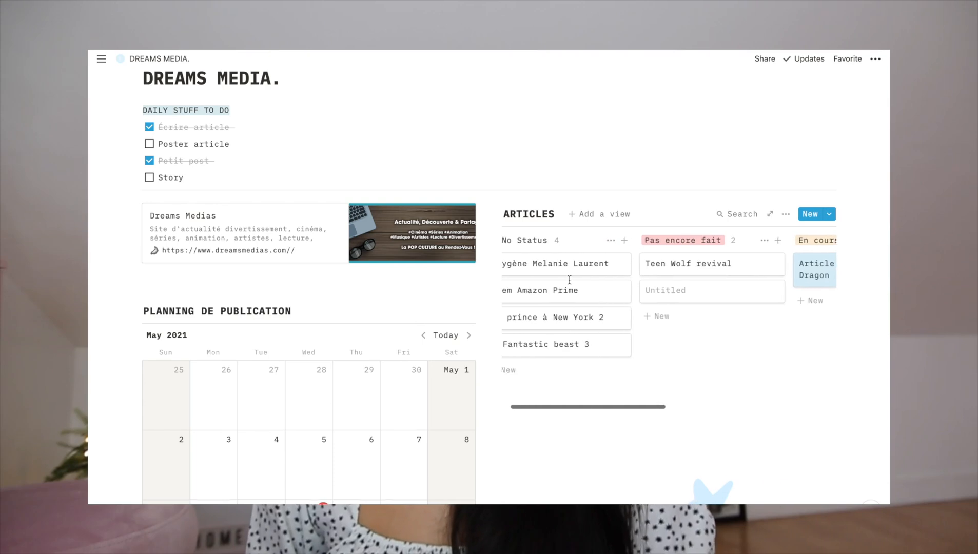
Step: Open the Fantastic beast 3 article card, view its notes, and close it
click(540, 345)
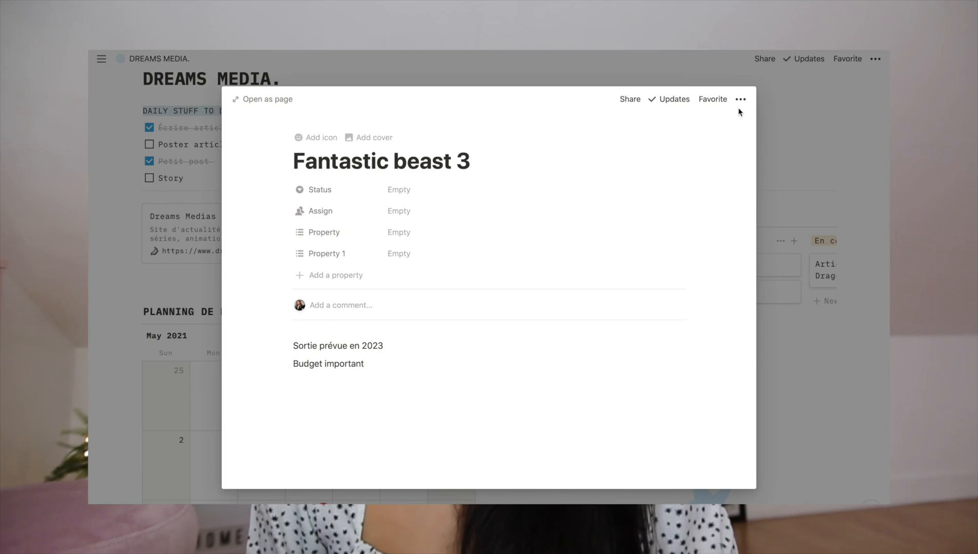
click(810, 153)
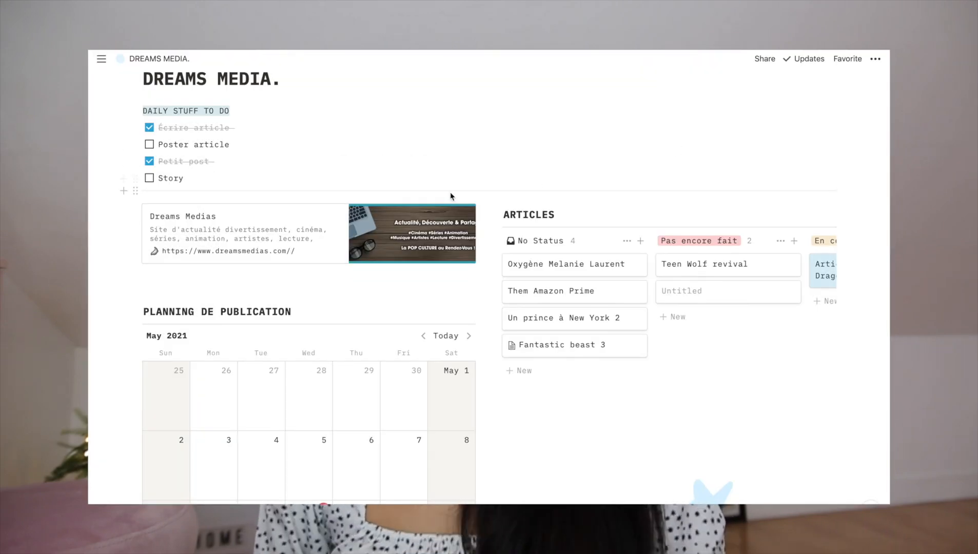
Step: Open the READ page and look over its quote cover and layout
scroll(125, 150, up, 5)
mouse_move(101, 58)
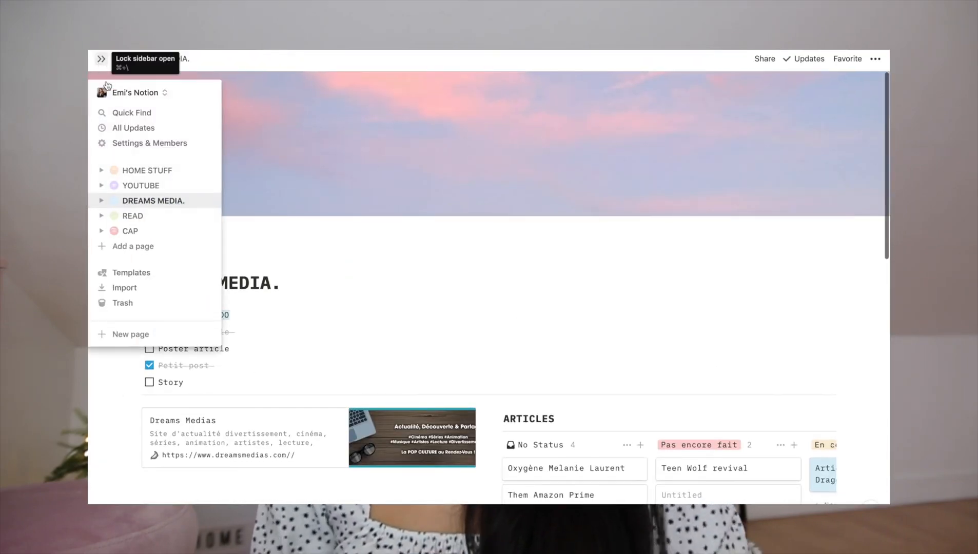
click(133, 216)
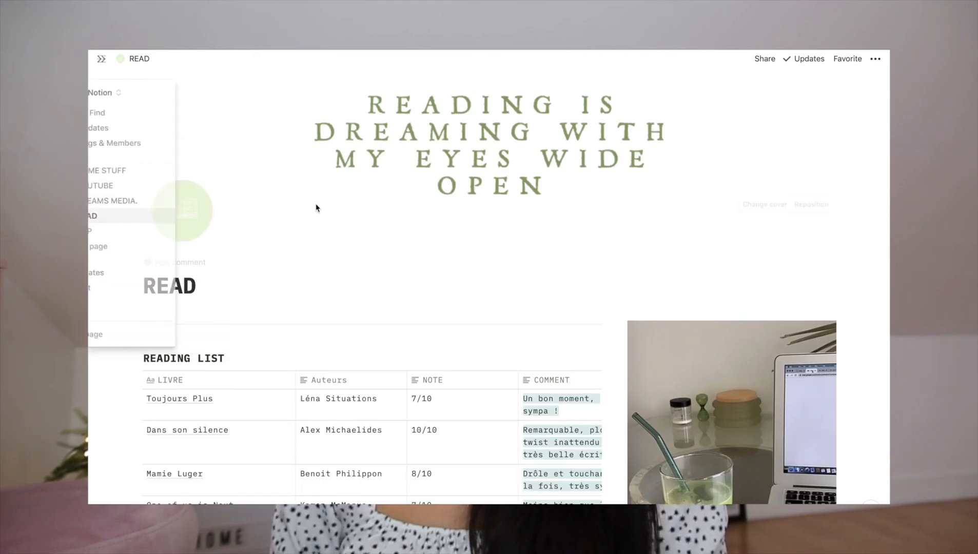
scroll(379, 285, down, 5)
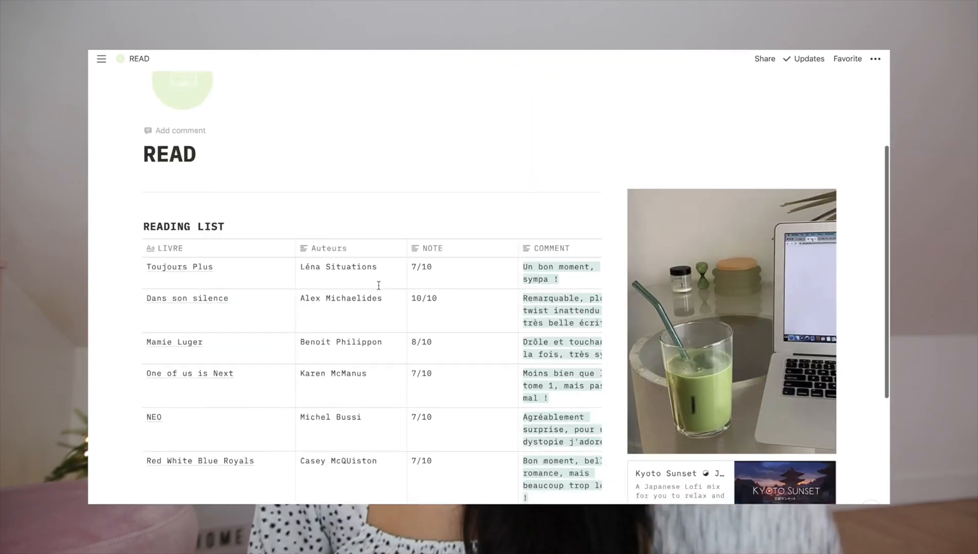
scroll(380, 288, up, 3)
scroll(380, 288, up, 3)
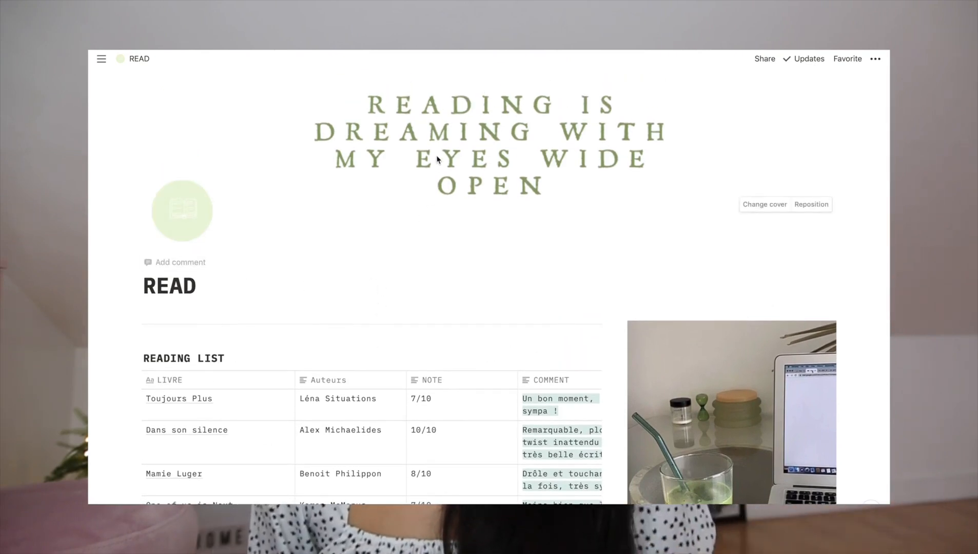
Step: Examine the READING LIST table through its COMMENT column and the music bookmark beside it
scroll(455, 282, down, 5)
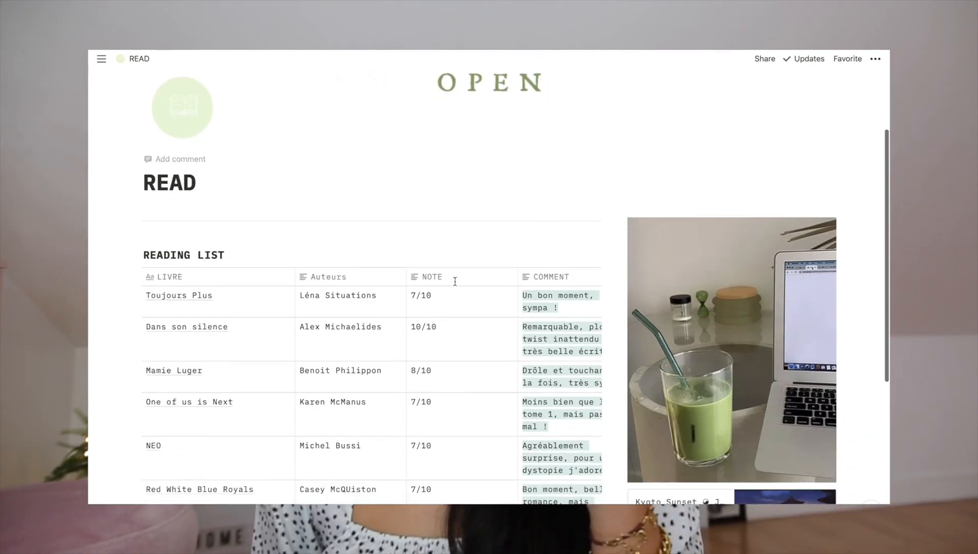
scroll(456, 286, up, 1)
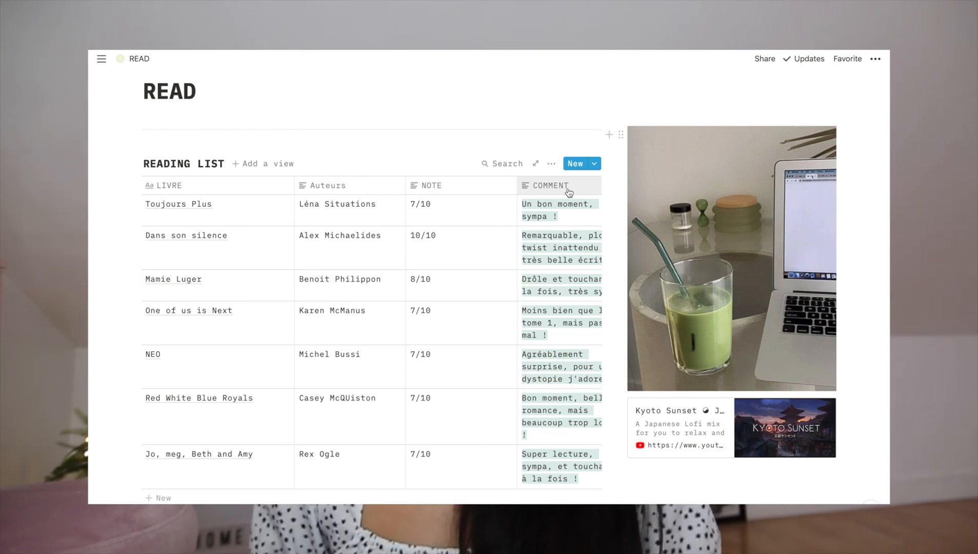
scroll(523, 329, right, 2)
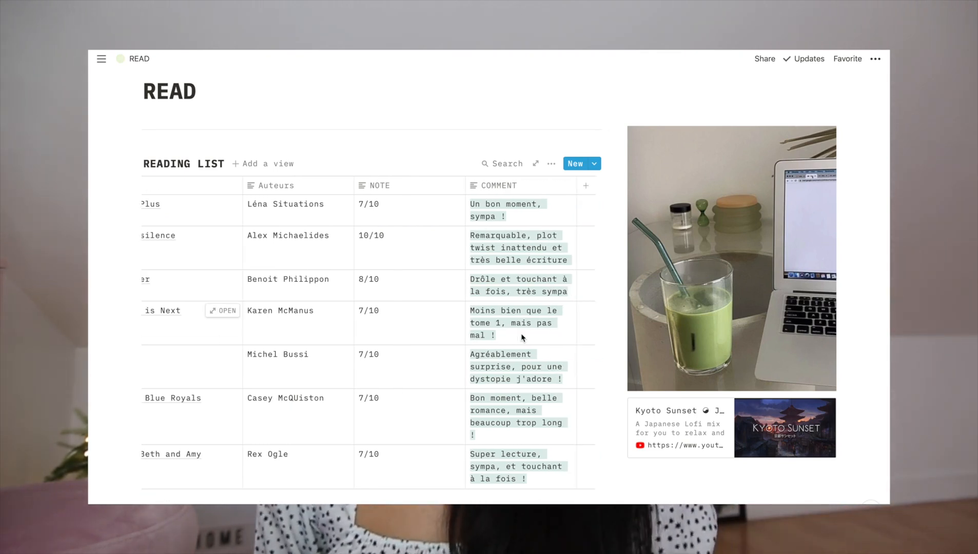
scroll(522, 338, down, 1)
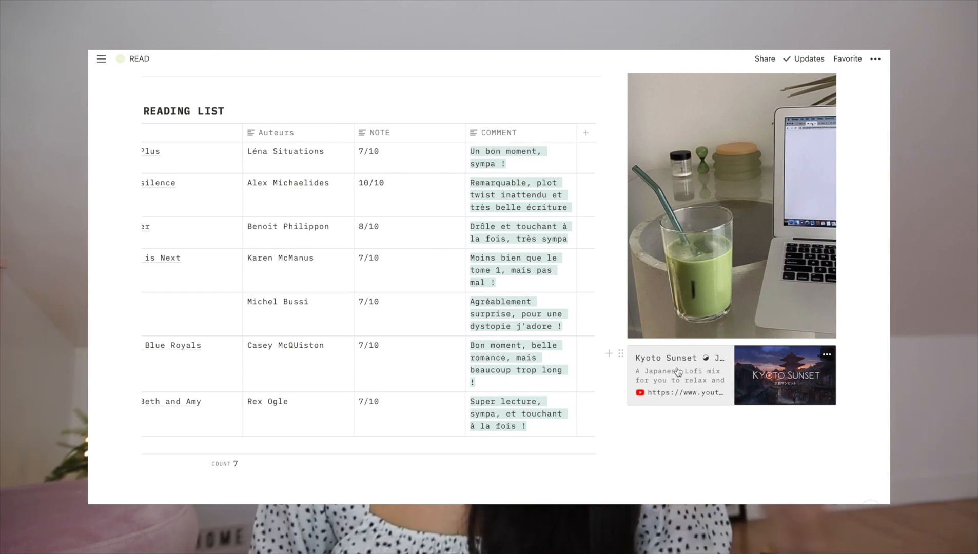
Step: Open the CAP page and look over its flower cover and its toggle to-do lists
scroll(678, 372, up, 2)
scroll(679, 372, up, 10)
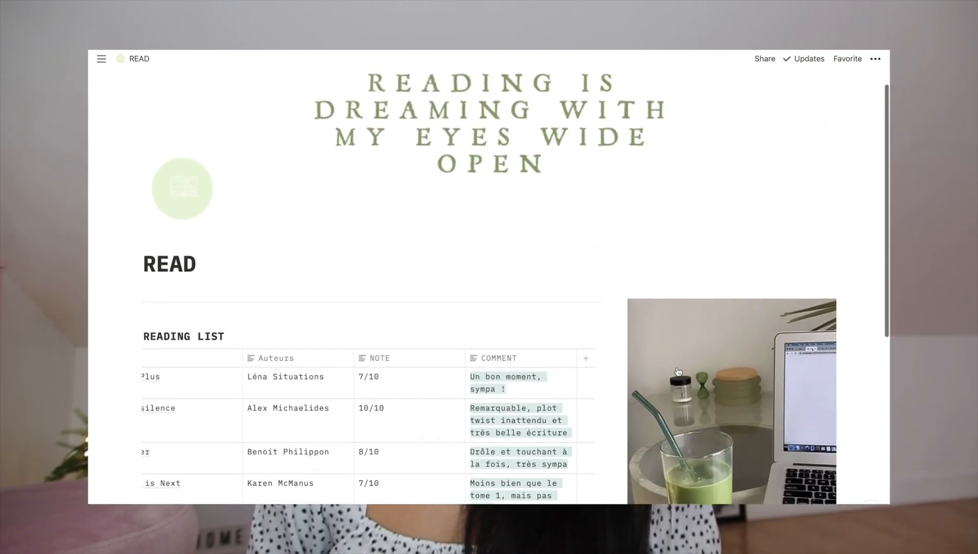
mouse_move(102, 61)
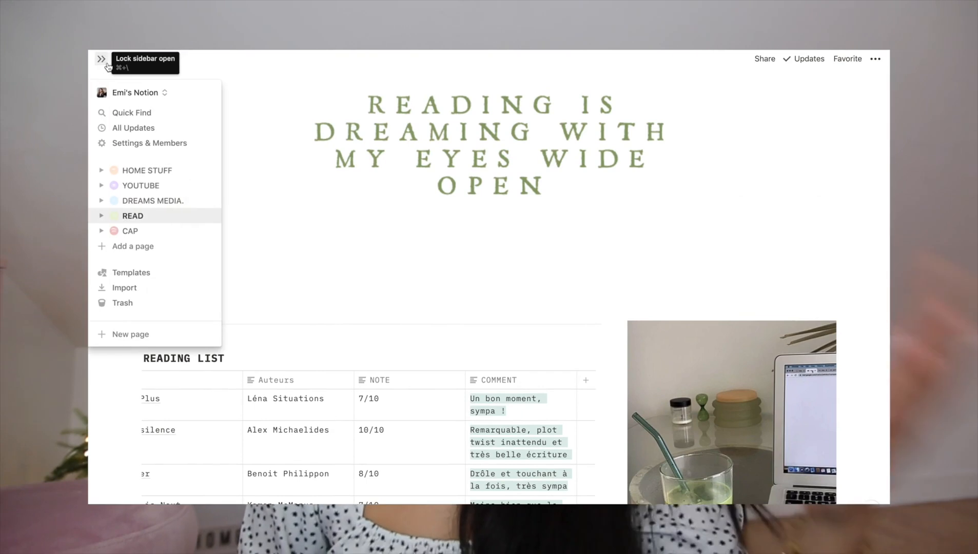
click(139, 234)
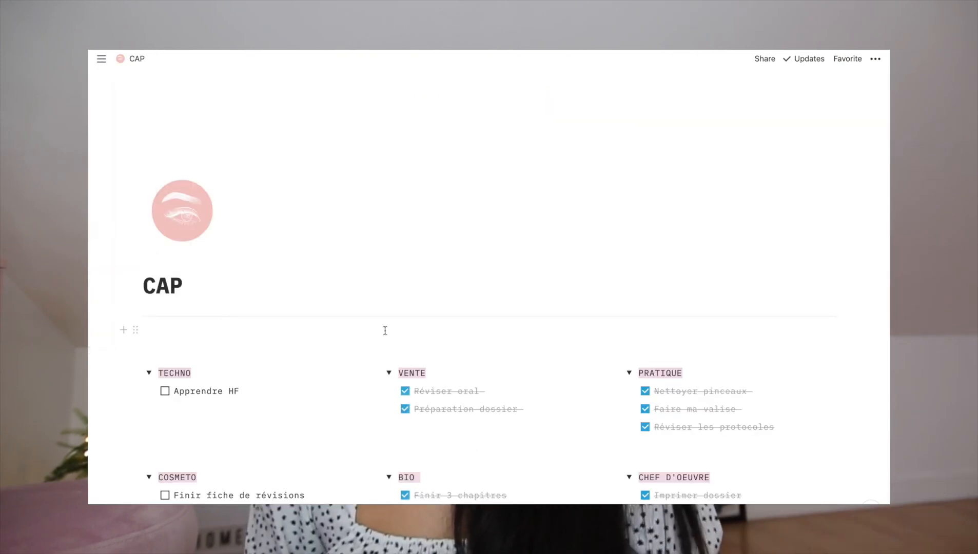
scroll(343, 361, down, 5)
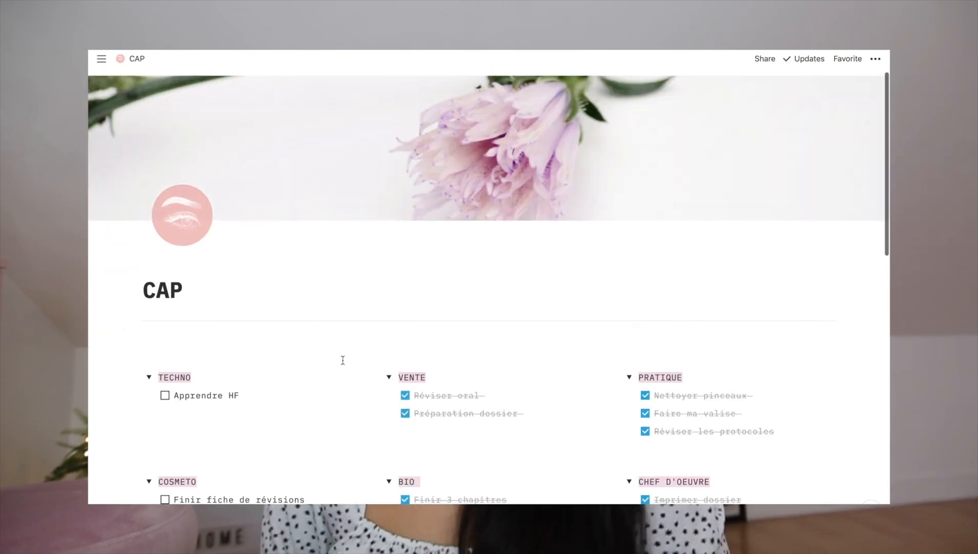
scroll(344, 365, up, 2)
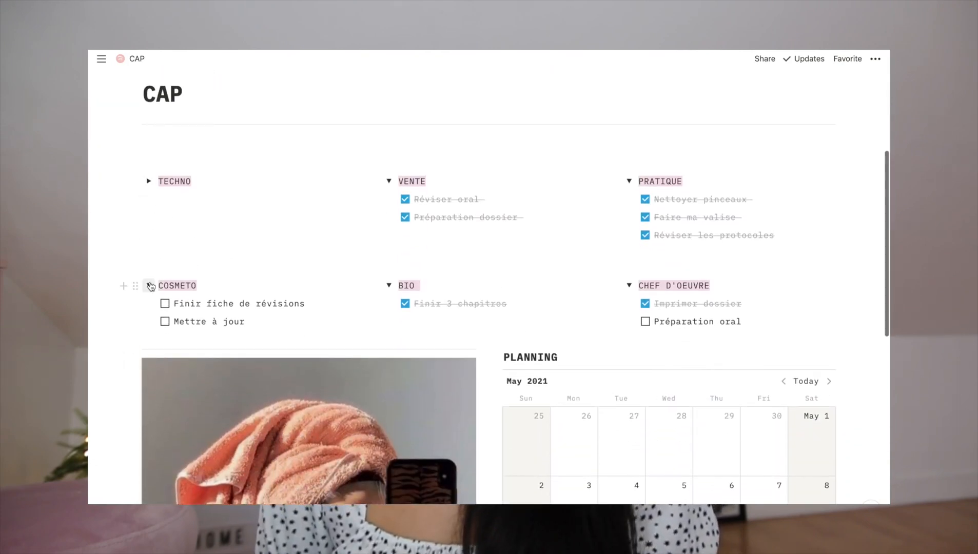
Step: Collapse and reopen the TECHNO and COSMETO toggles, and check off the Apprendre HF and Mettre à jour tasks
click(147, 286)
click(149, 284)
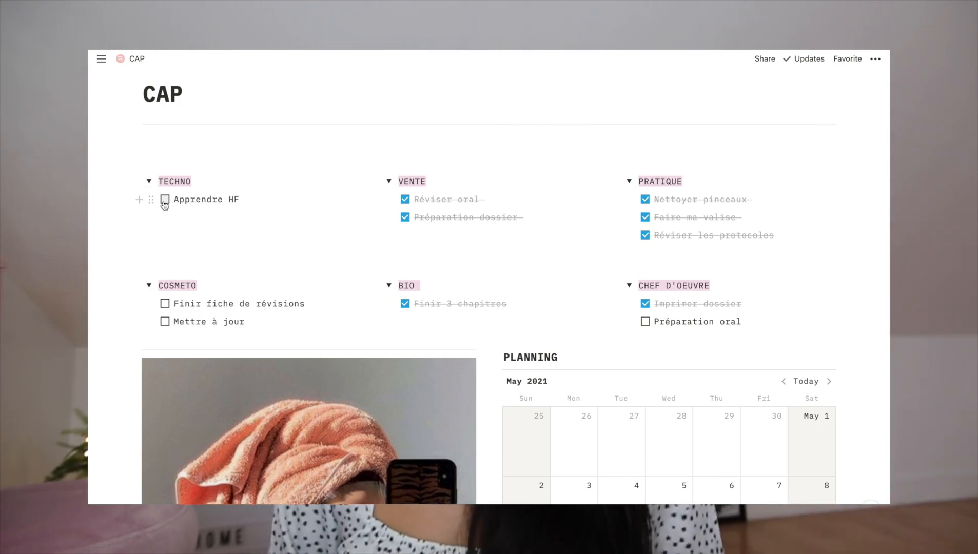
click(165, 323)
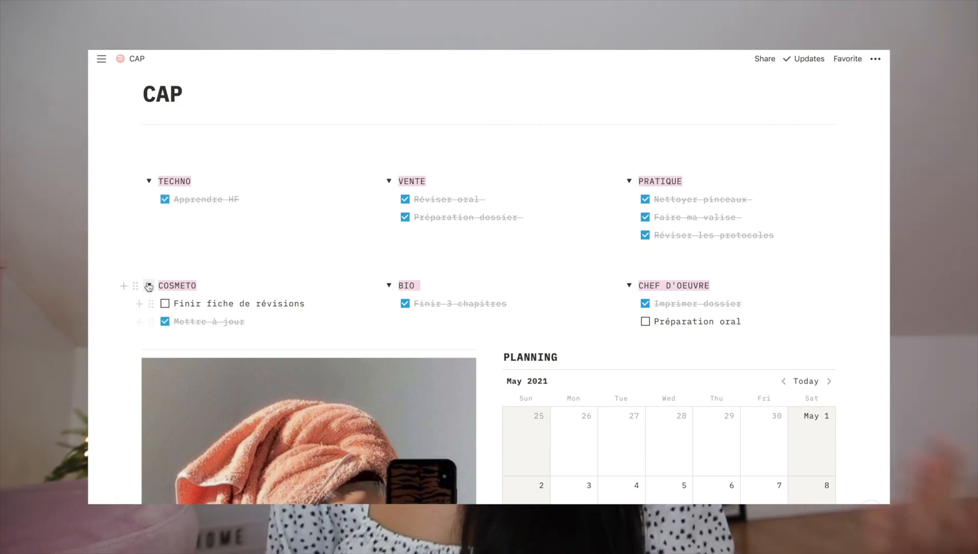
Step: Collapse all six toggle lists on the CAP page: TECHNO, COSMETO, VENTE, BIO, PRATIQUE and CHEF D'OEUVRE
click(148, 286)
click(389, 182)
click(389, 286)
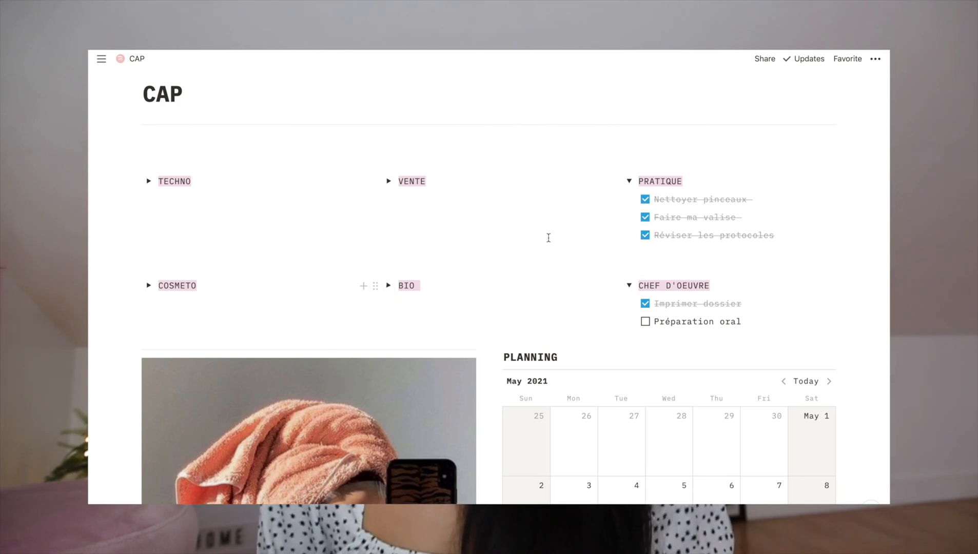
click(629, 182)
click(629, 215)
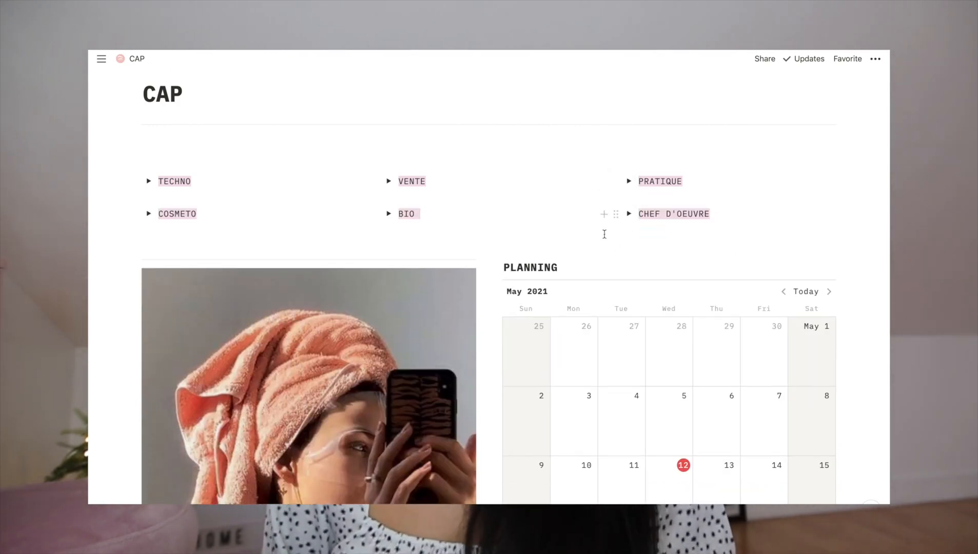
Step: Look over the CAP page's cover, photo, EcoleDirecte bookmark and May 2021 PLANNING calendar with its oral exam entries
scroll(543, 224, up, 5)
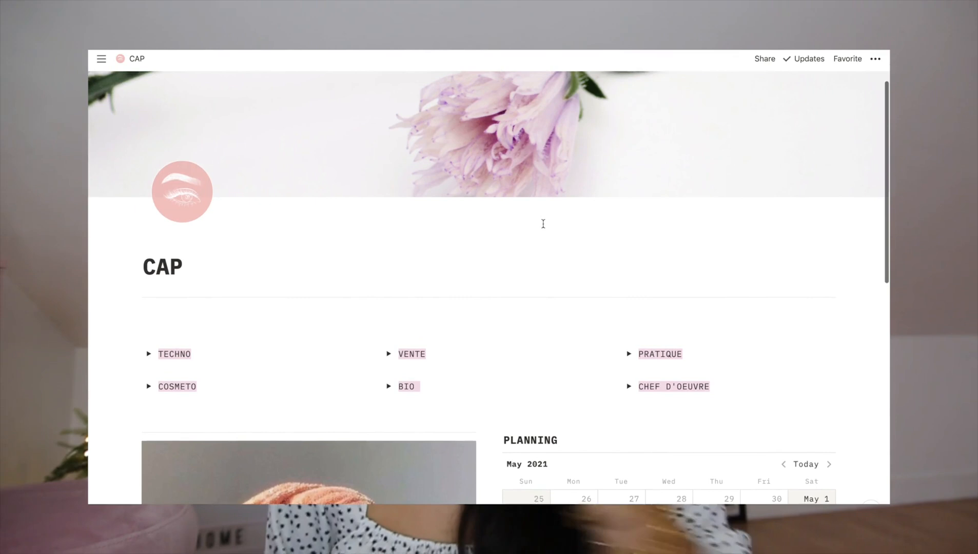
scroll(543, 223, down, 4)
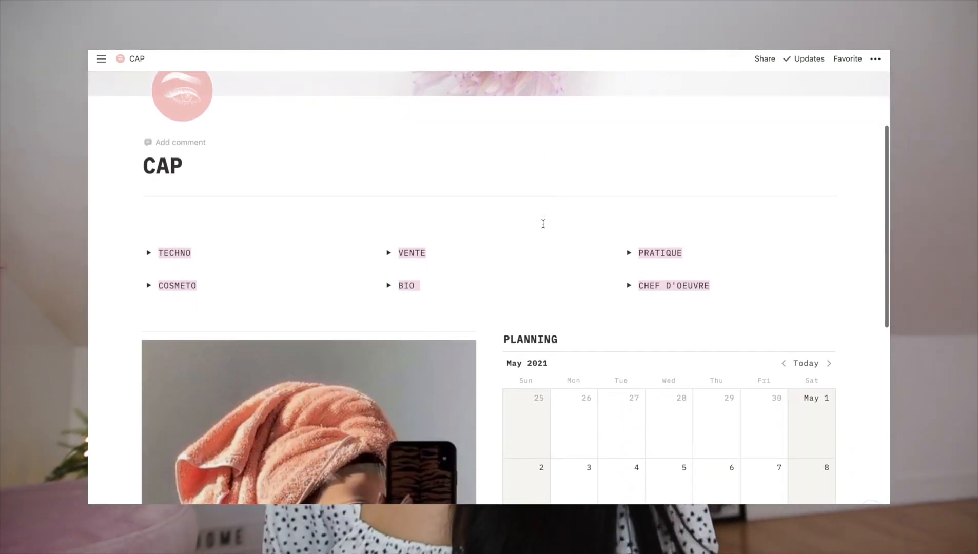
scroll(544, 224, down, 10)
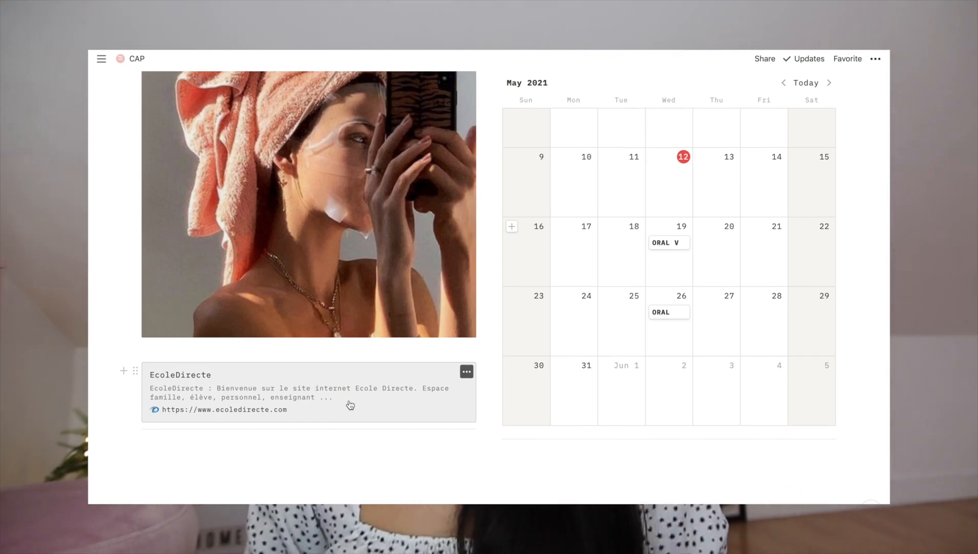
scroll(565, 153, up, 5)
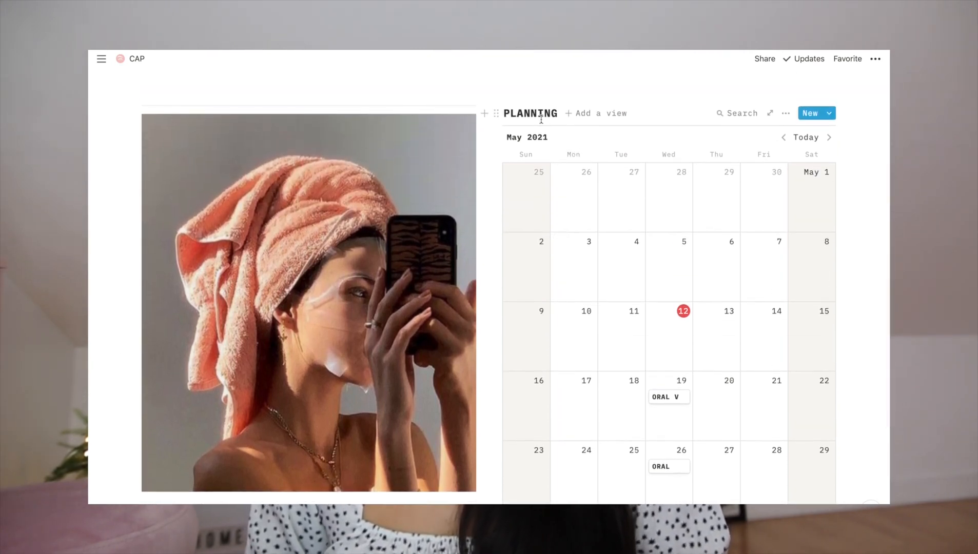
scroll(542, 119, down, 2)
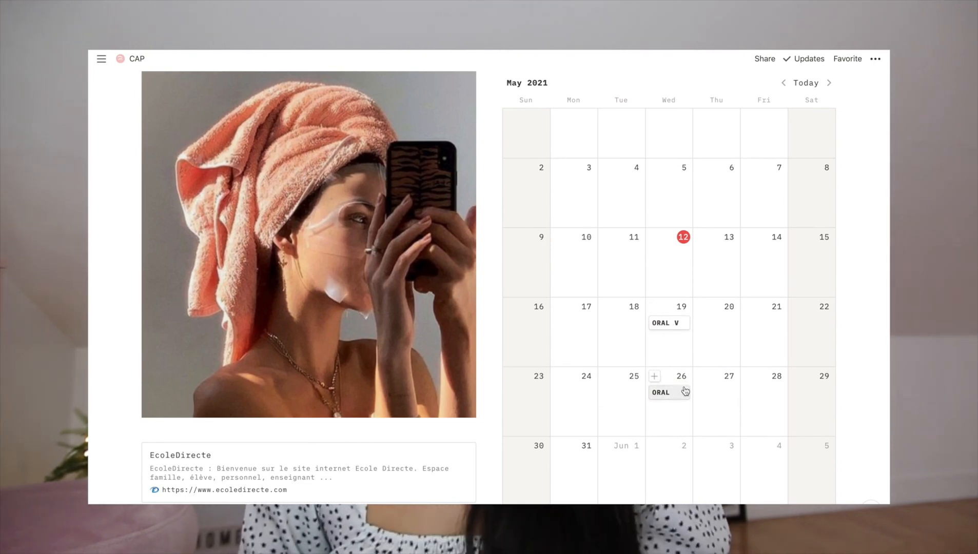
scroll(683, 394, up, 10)
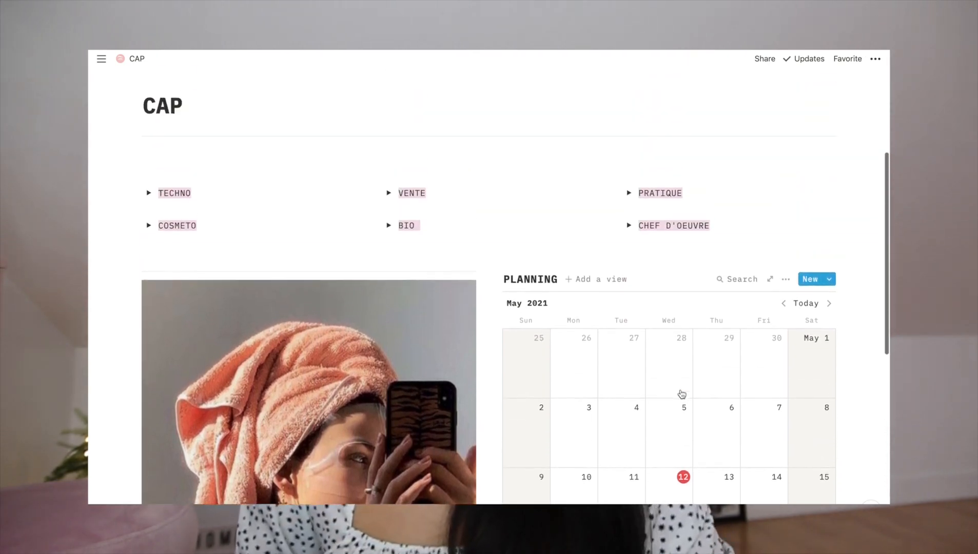